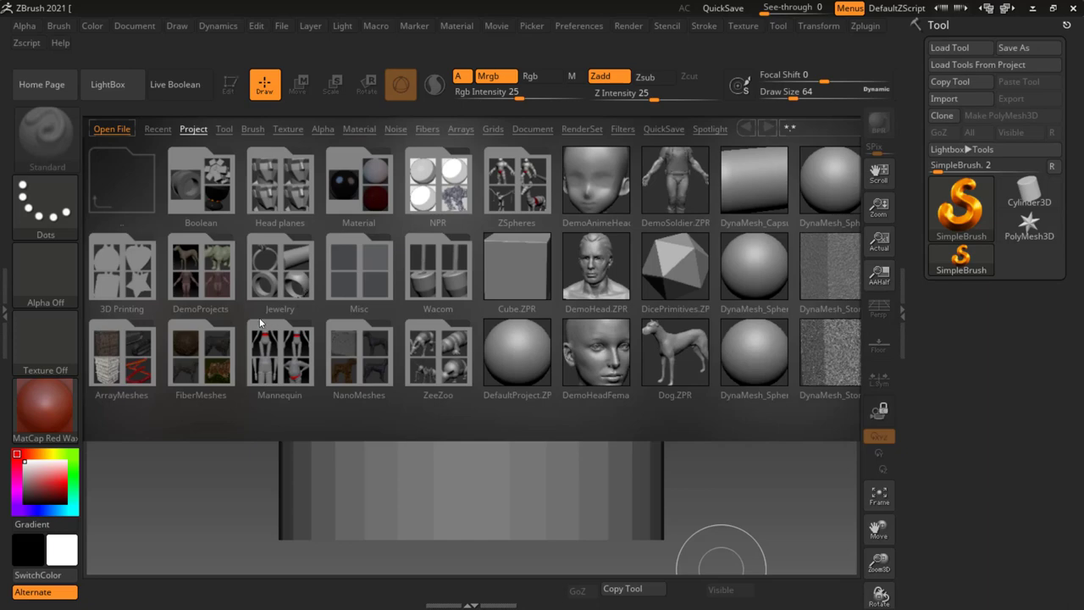
Load the Jewelry_SignetRing project from LightBox's Jewelry folder
double_click(276, 276)
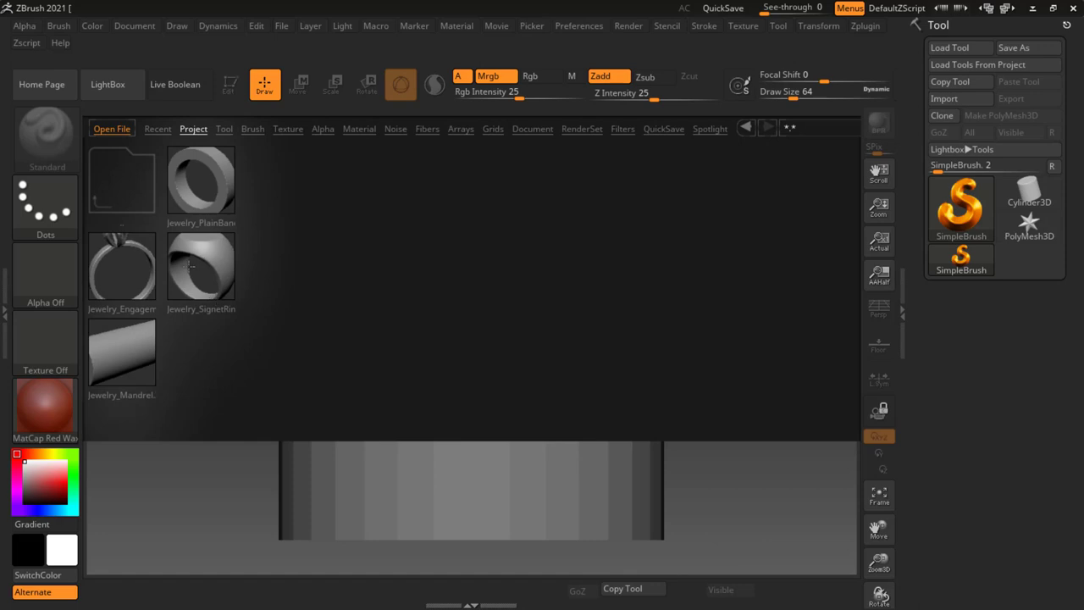
click(199, 255)
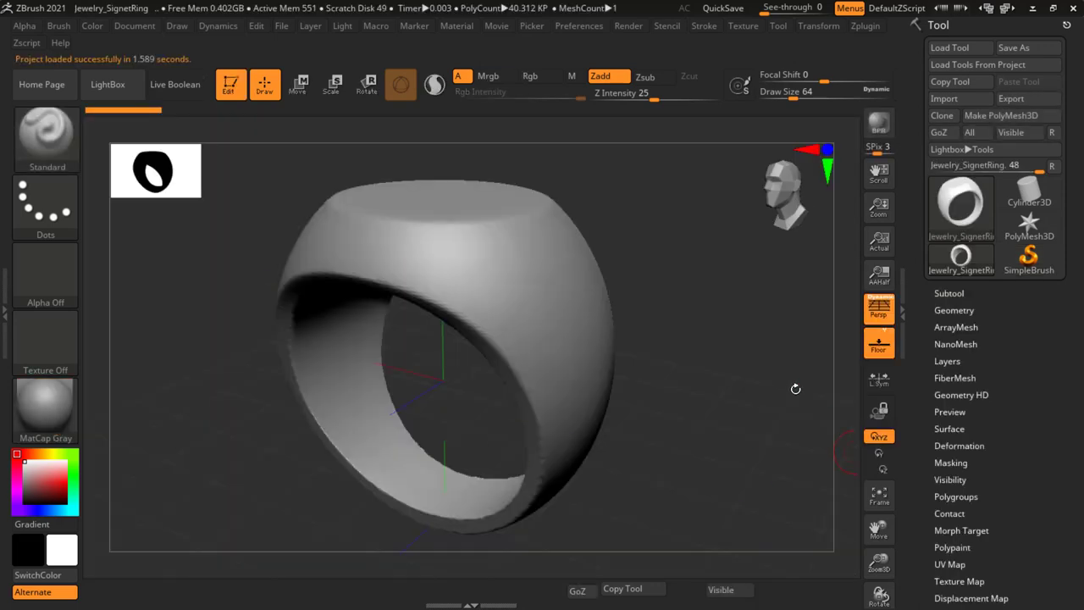
Expand the ring's Subtool settings and its Boolean section with Make Boolean Mesh
drag(624, 336, 644, 360)
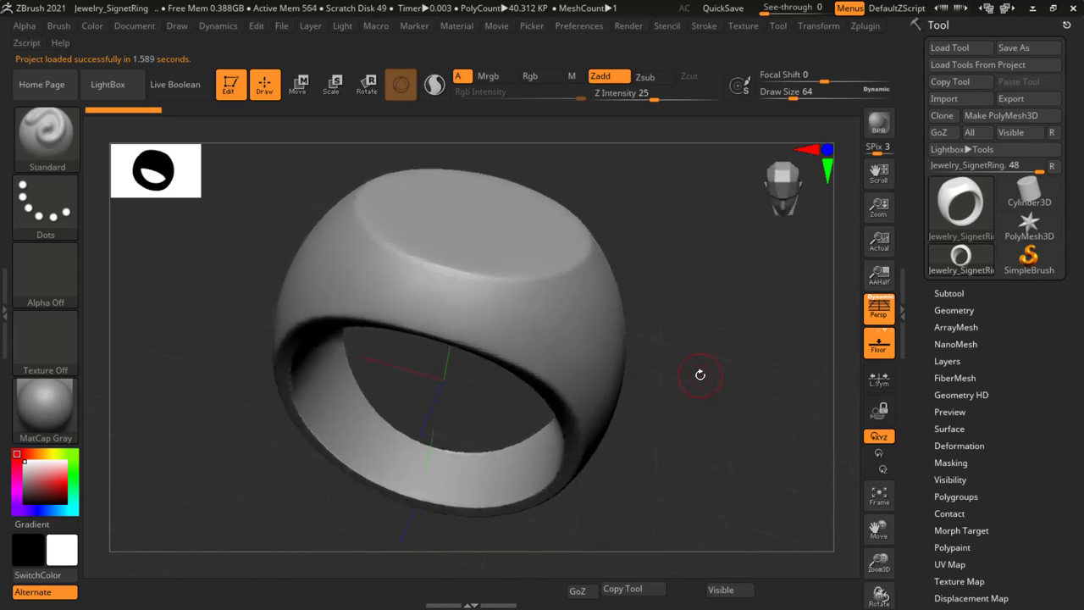
click(950, 292)
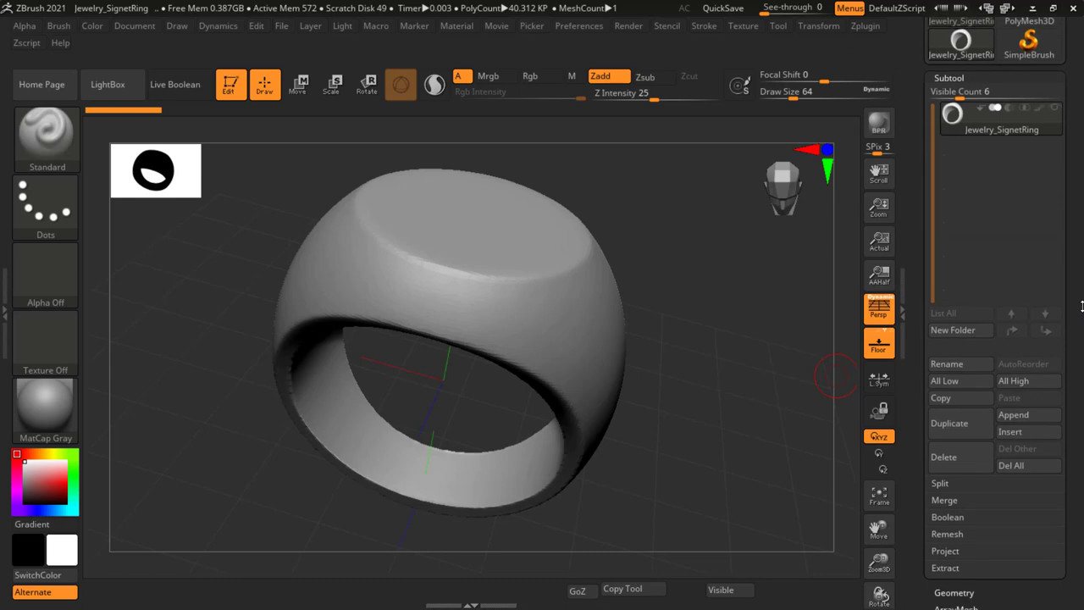
drag(1082, 307, 949, 146)
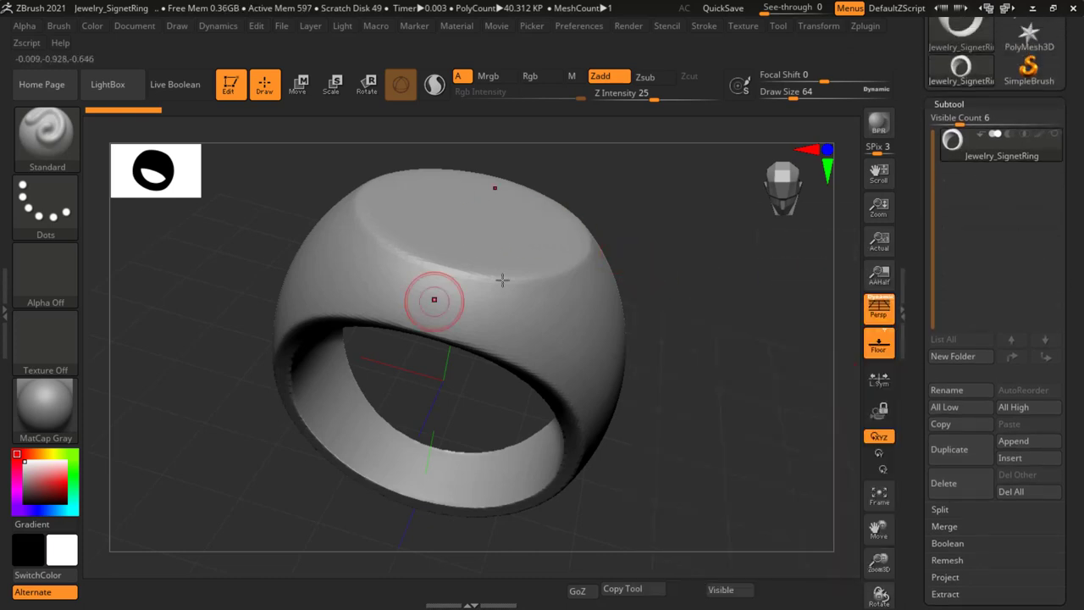
drag(1083, 393, 1032, 210)
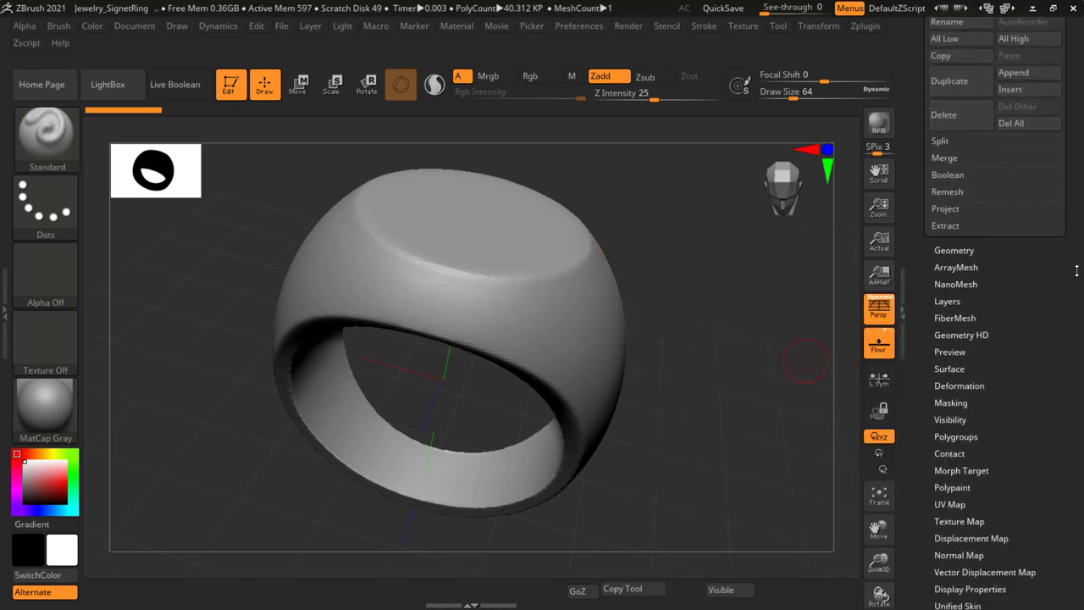
click(952, 168)
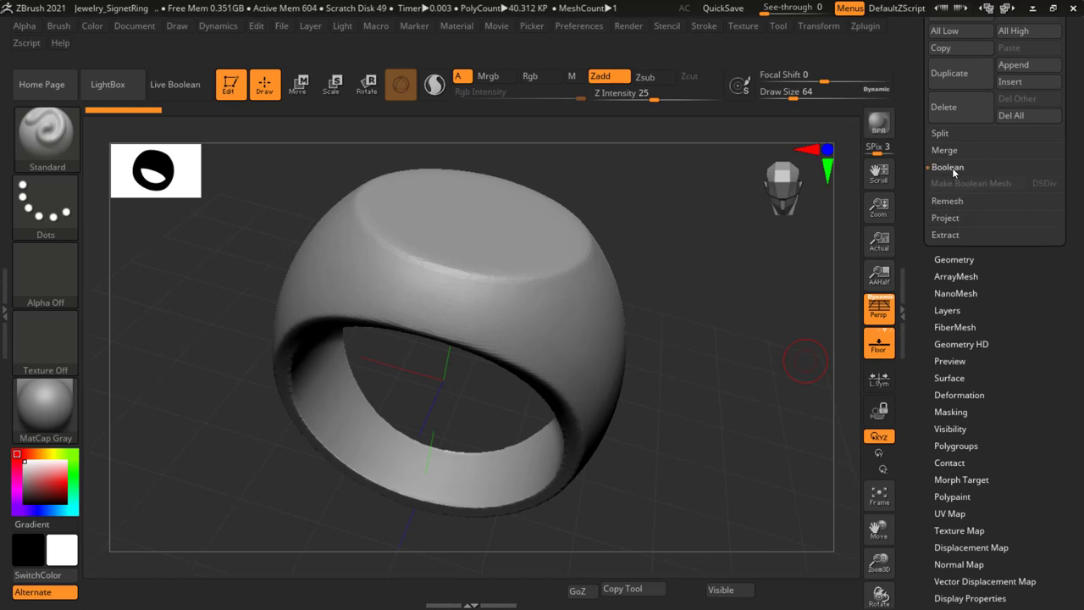
drag(1083, 210, 1083, 251)
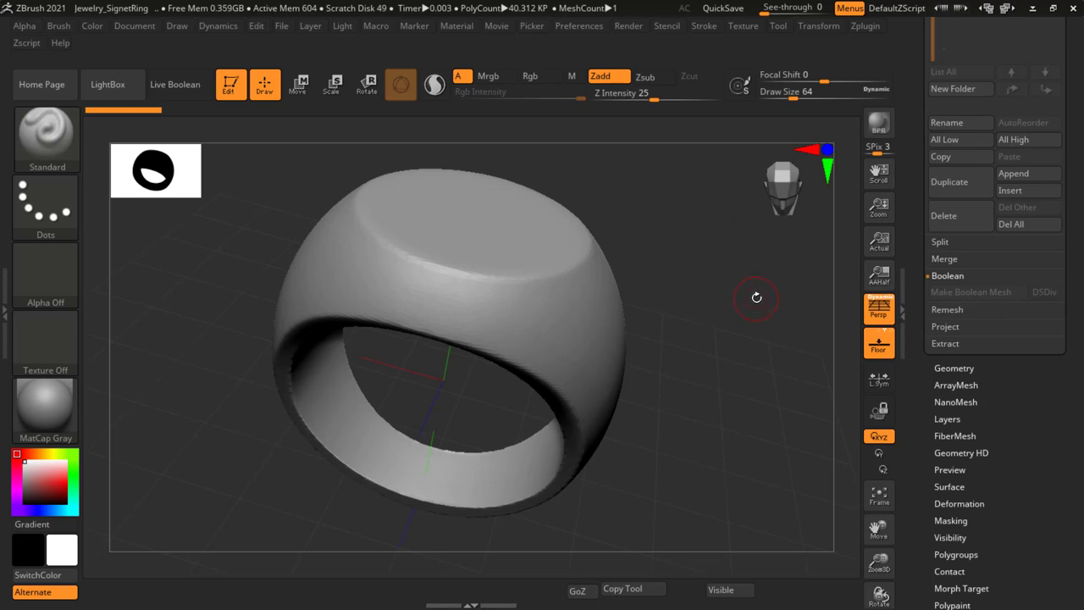
Turn on Live Boolean and reframe the ring to a top-down view
click(181, 85)
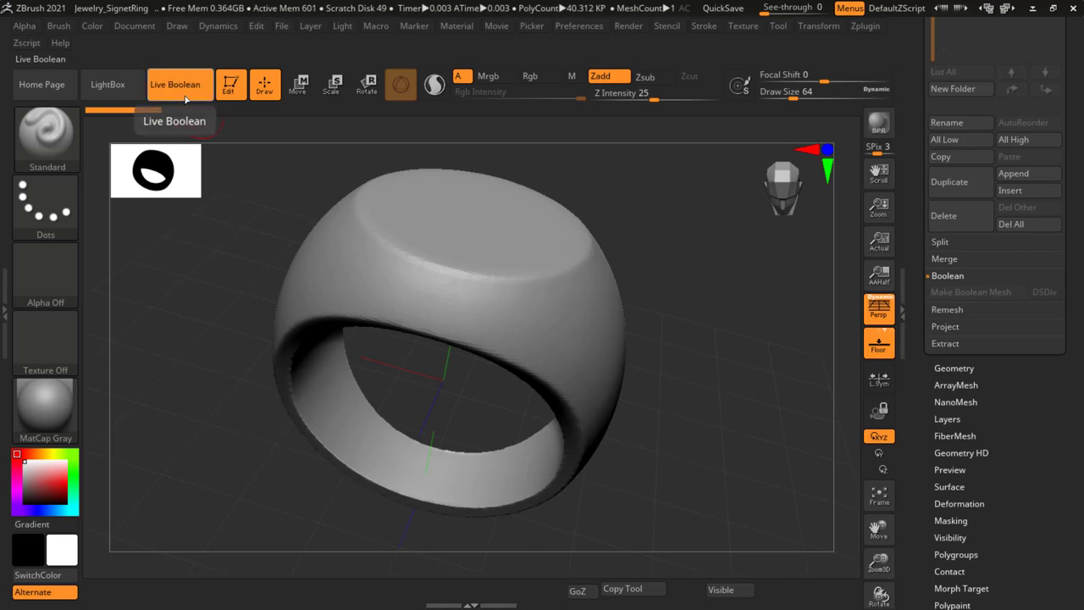
key(shift)
shift+drag(695, 330, 708, 284)
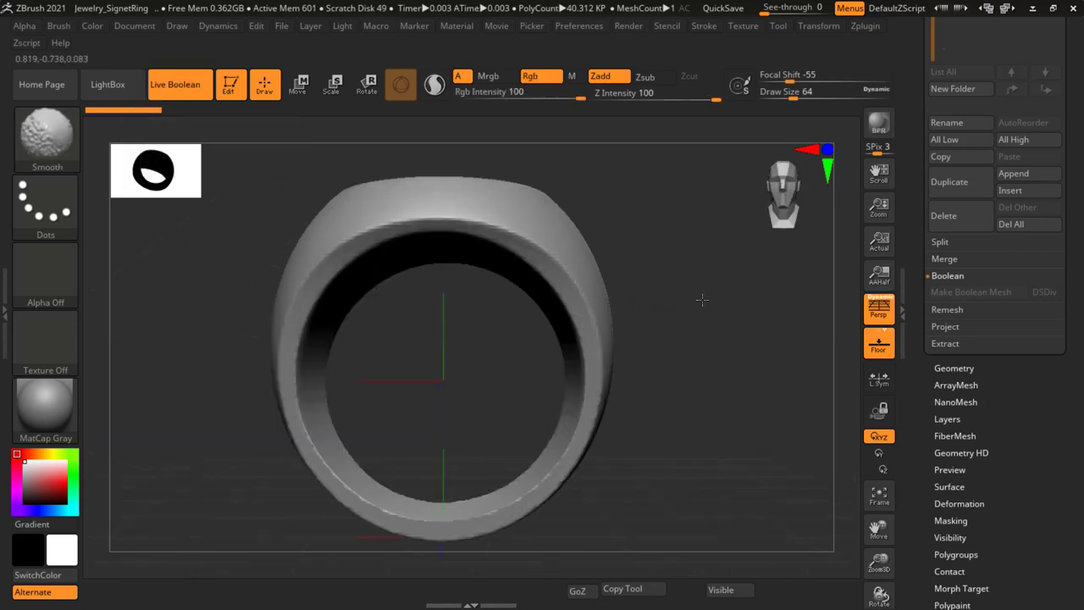
key(ctrl)
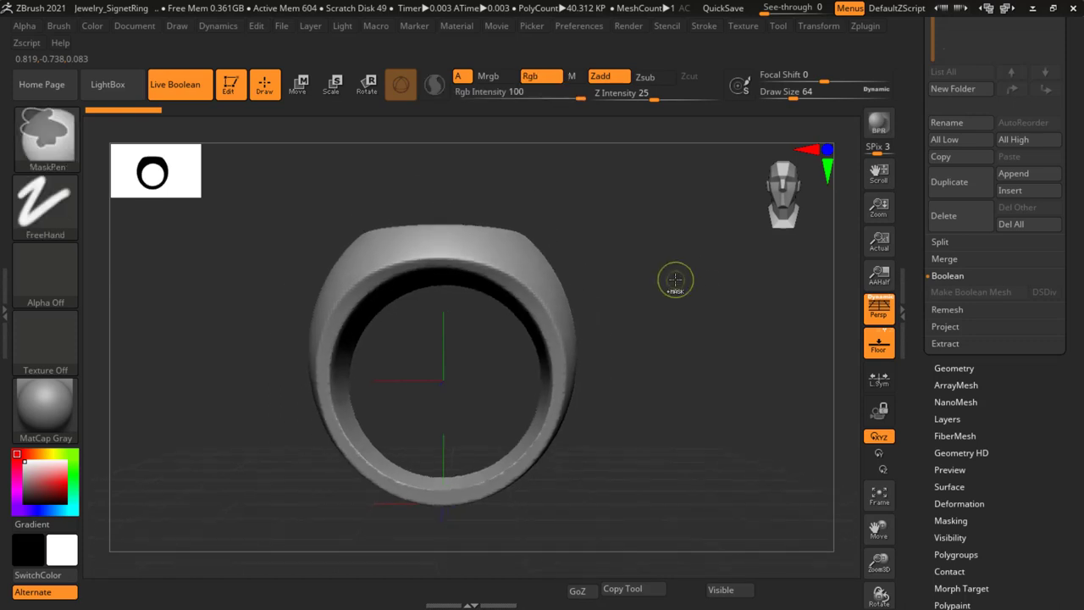
alt+drag(659, 240, 278, 145)
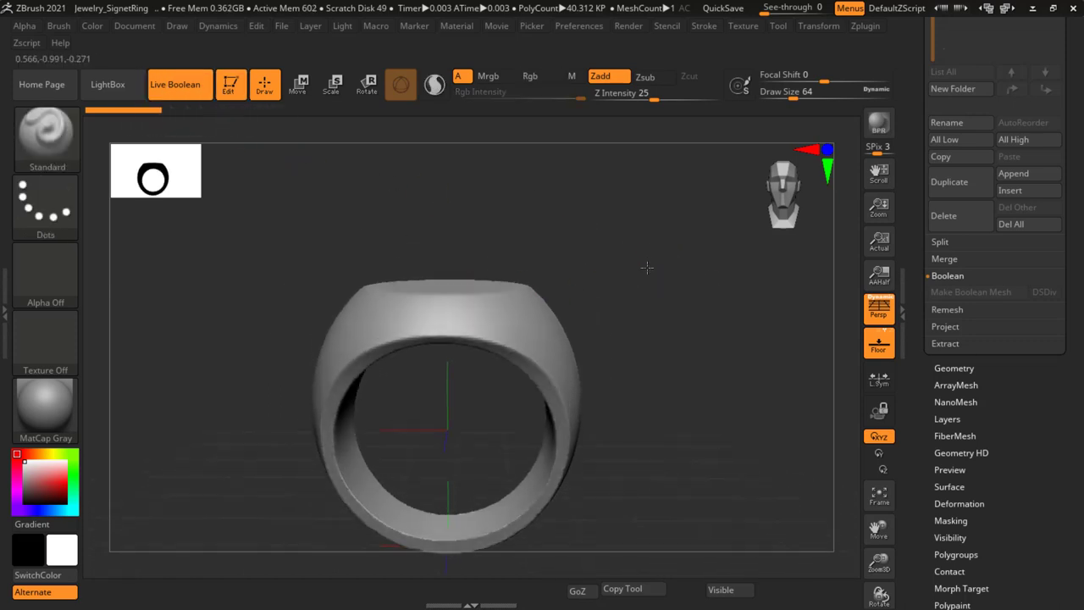
mouse_move(567, 287)
mouse_down()
mouse_move(644, 331)
mouse_move(666, 323)
mouse_up()
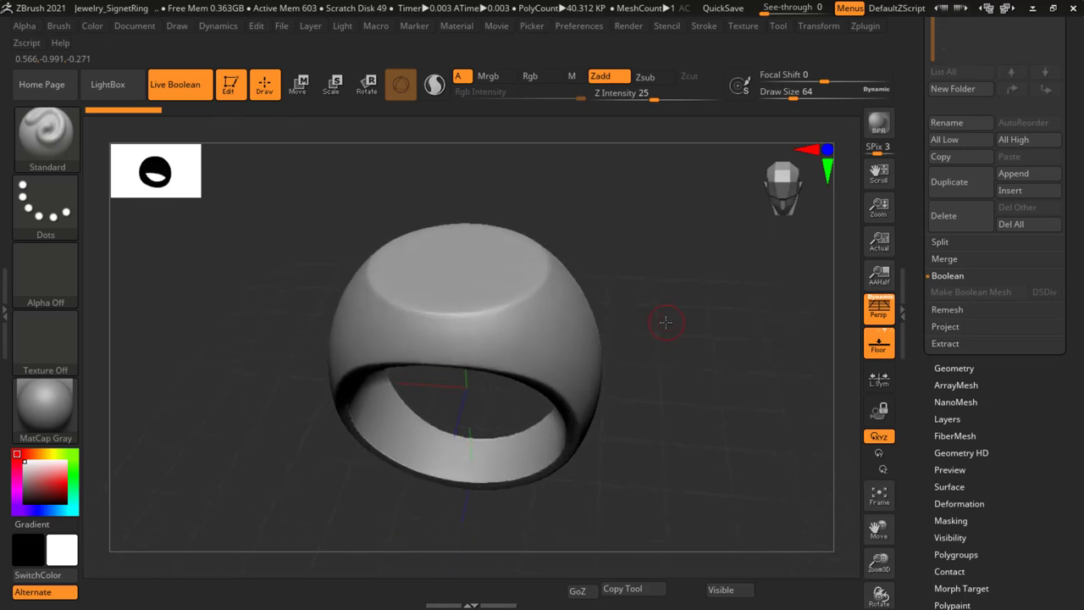
Bring up the Subtool Append mesh picker listing 3D meshes like Sphere3D
drag(1074, 163, 1003, 309)
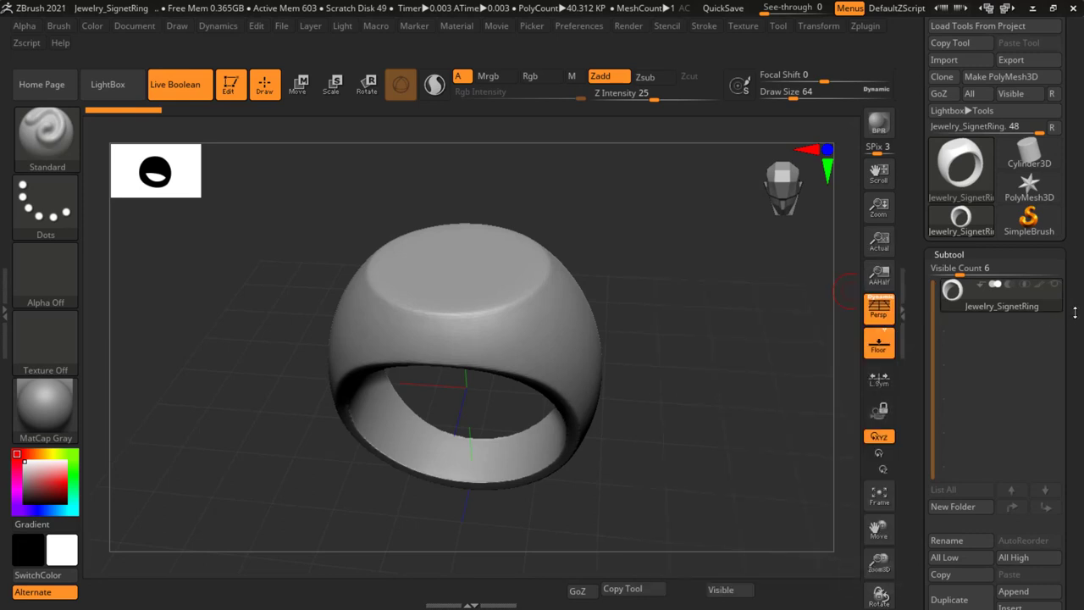
drag(1072, 379, 1064, 129)
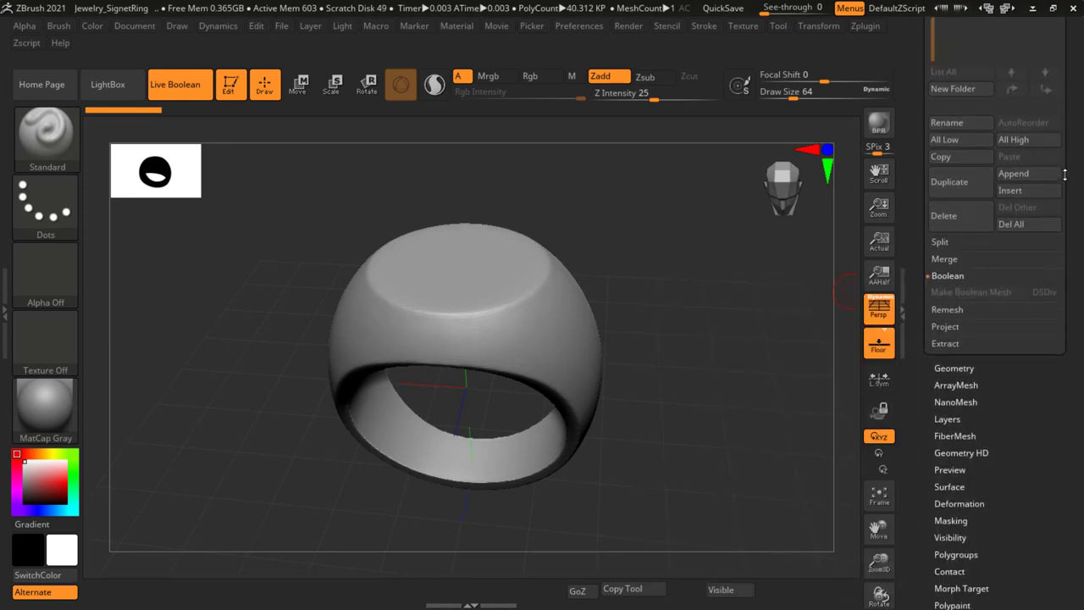
drag(675, 396, 673, 368)
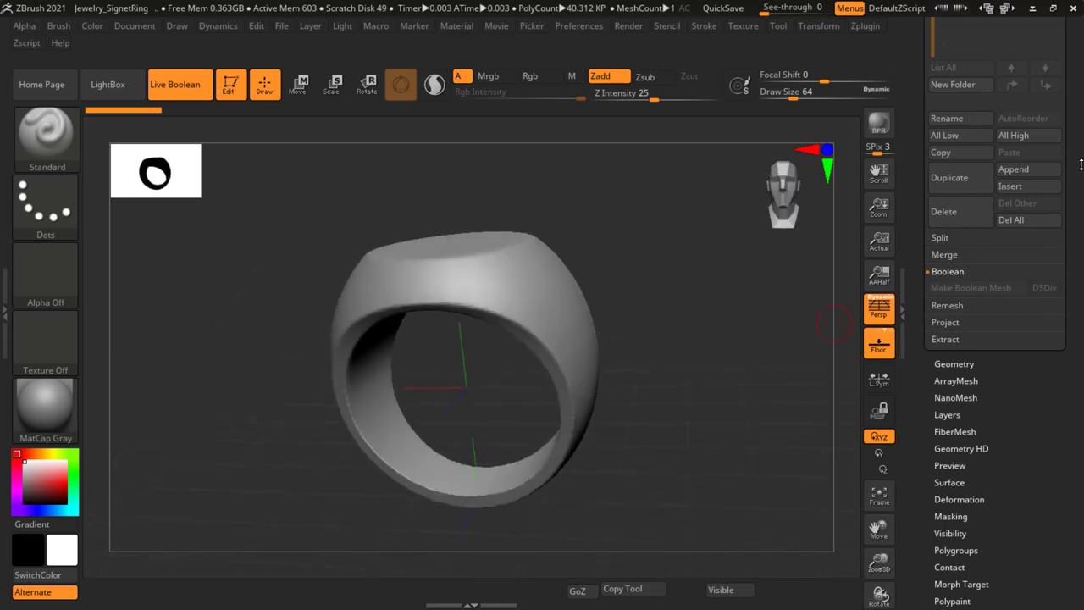
click(1013, 169)
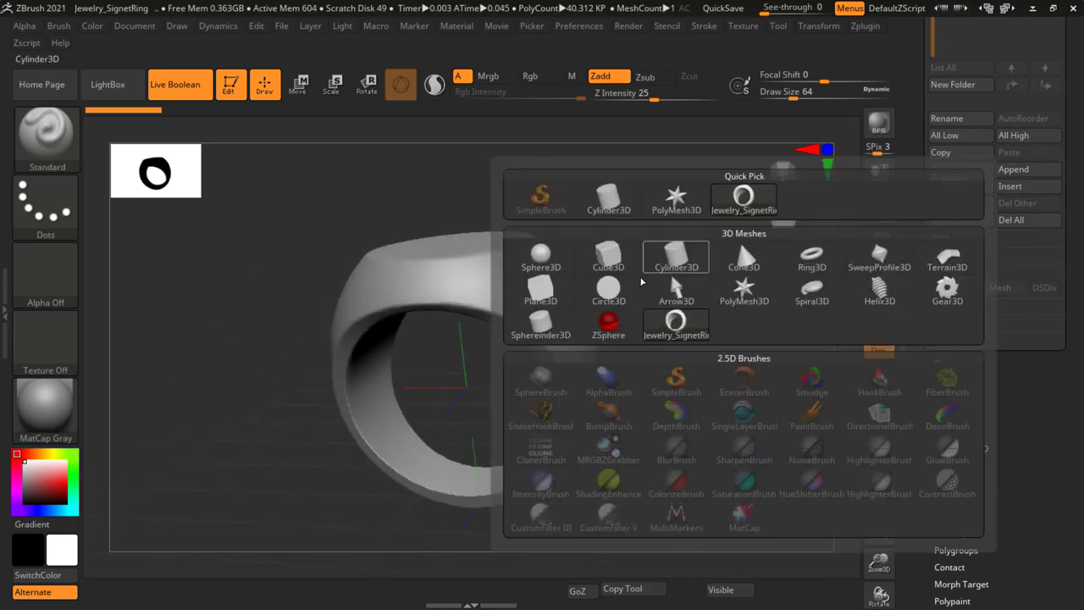
Append a Sphere3D subtool, select it and scale it to under half size
click(556, 266)
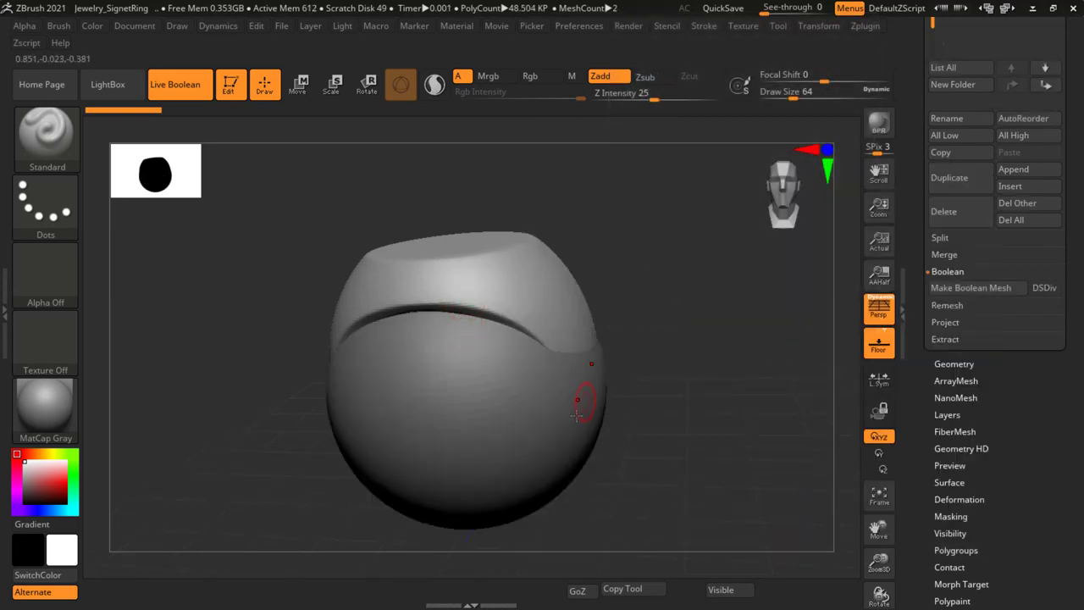
alt+click(516, 437)
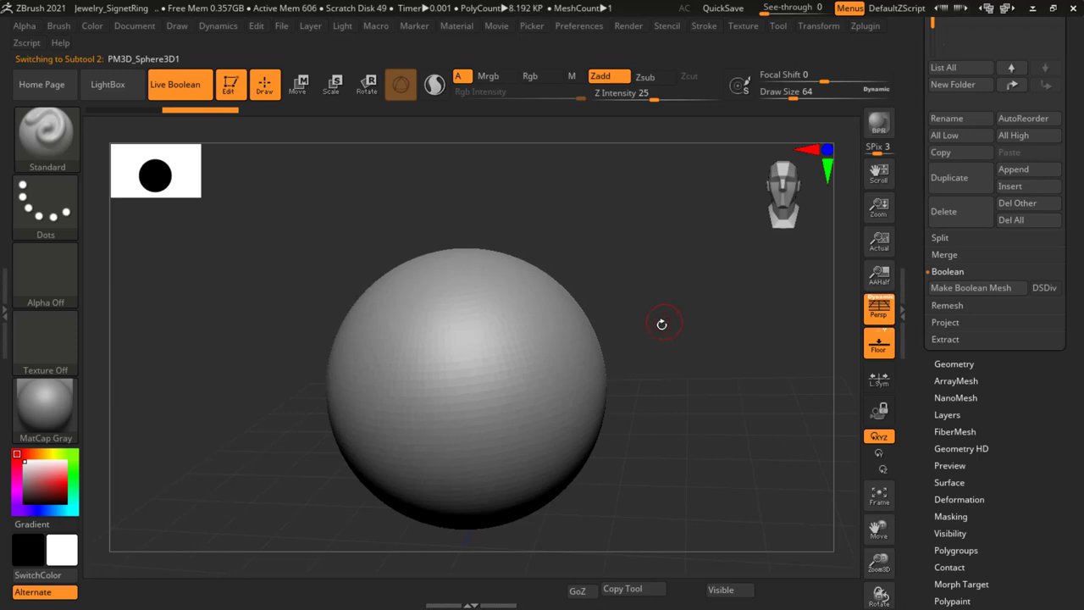
key(r)
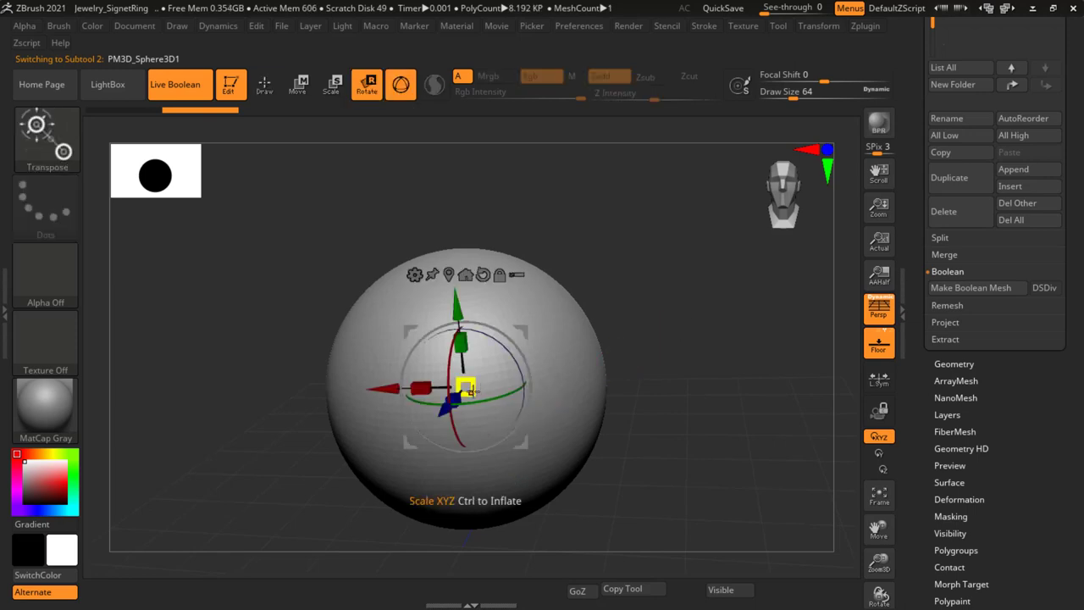
drag(479, 389, 419, 325)
scroll(1071, 254, up, 5)
scroll(1082, 282, up, 5)
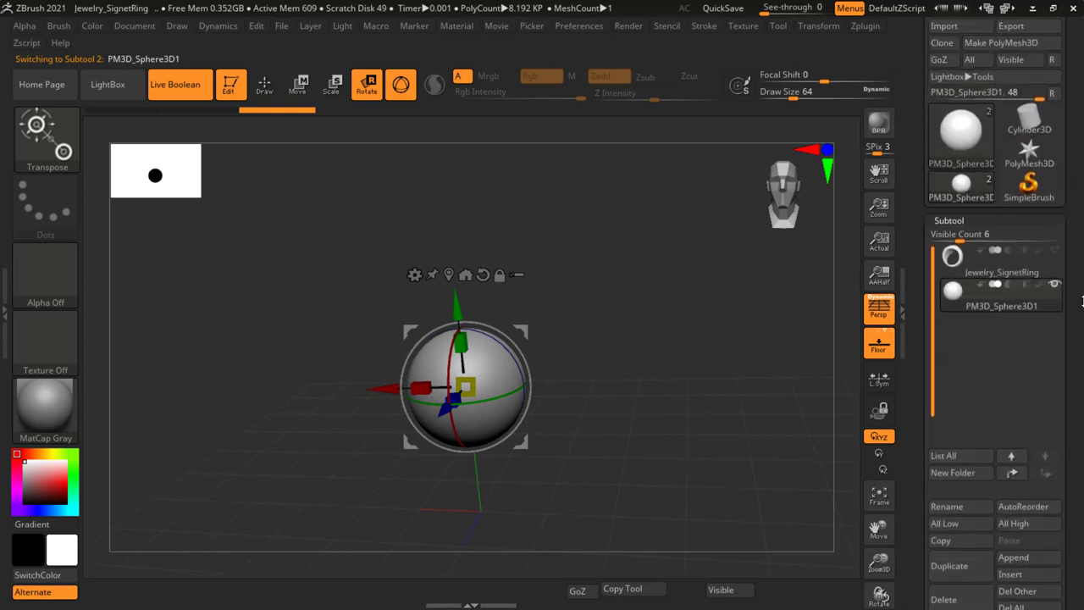
Show the ring again and move the sphere onto the ring's top face
click(1054, 250)
shift+drag(664, 342, 627, 327)
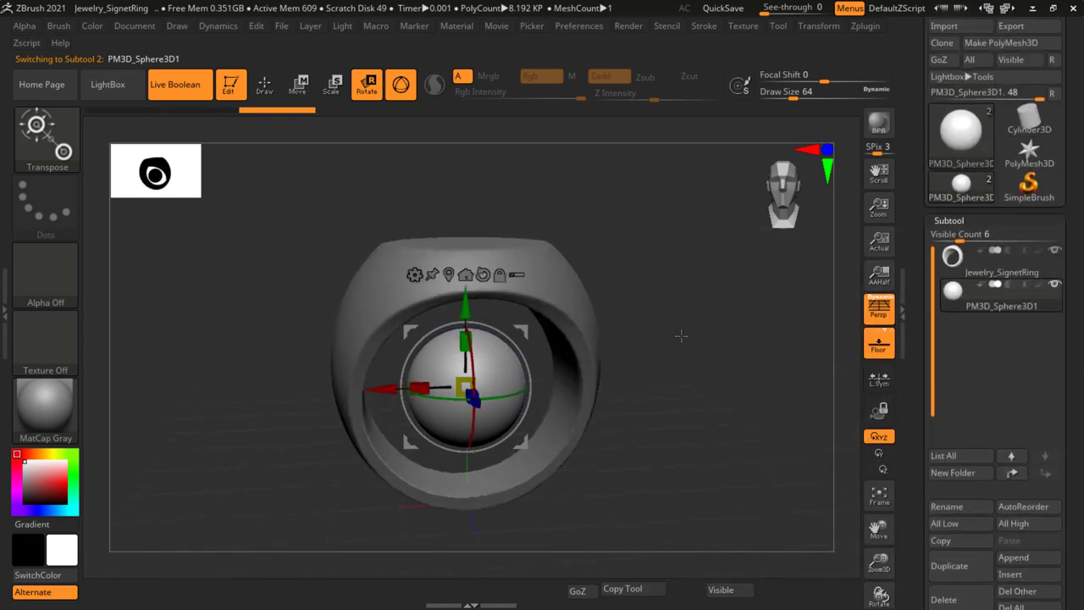
drag(463, 312, 451, 161)
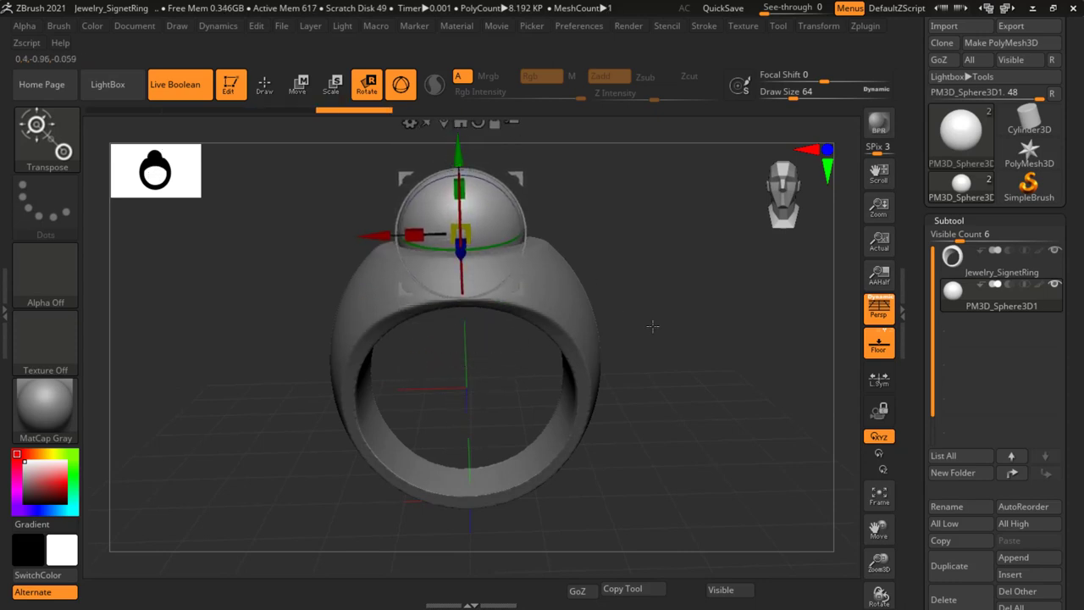
drag(657, 318, 709, 321)
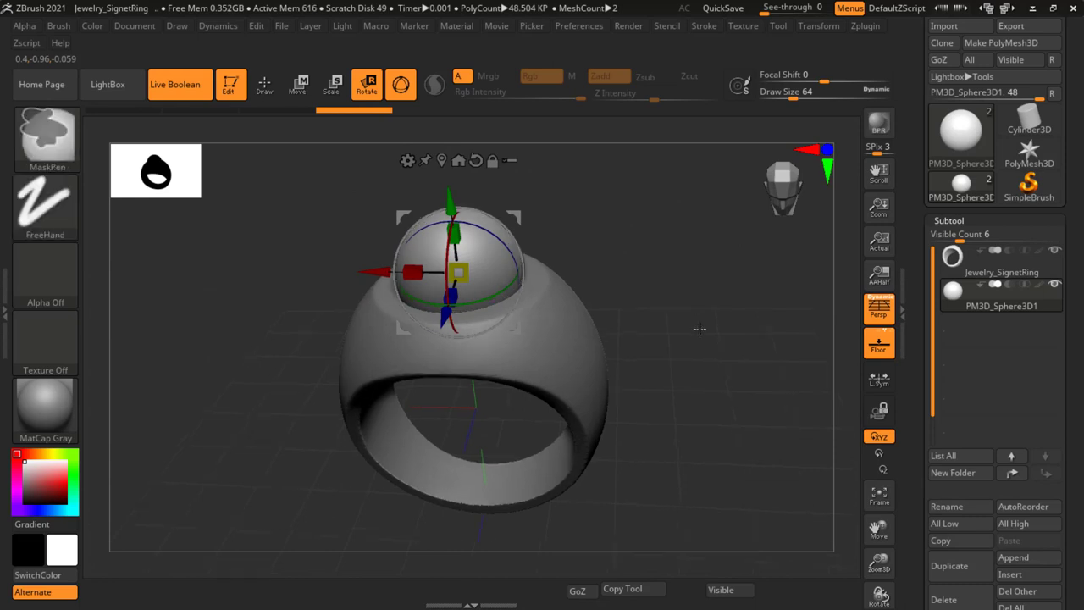
ctrl+right_drag(709, 322, 707, 336)
mouse_move(758, 401)
mouse_down()
mouse_move(661, 331)
mouse_move(678, 322)
mouse_move(796, 333)
mouse_up()
key(q)
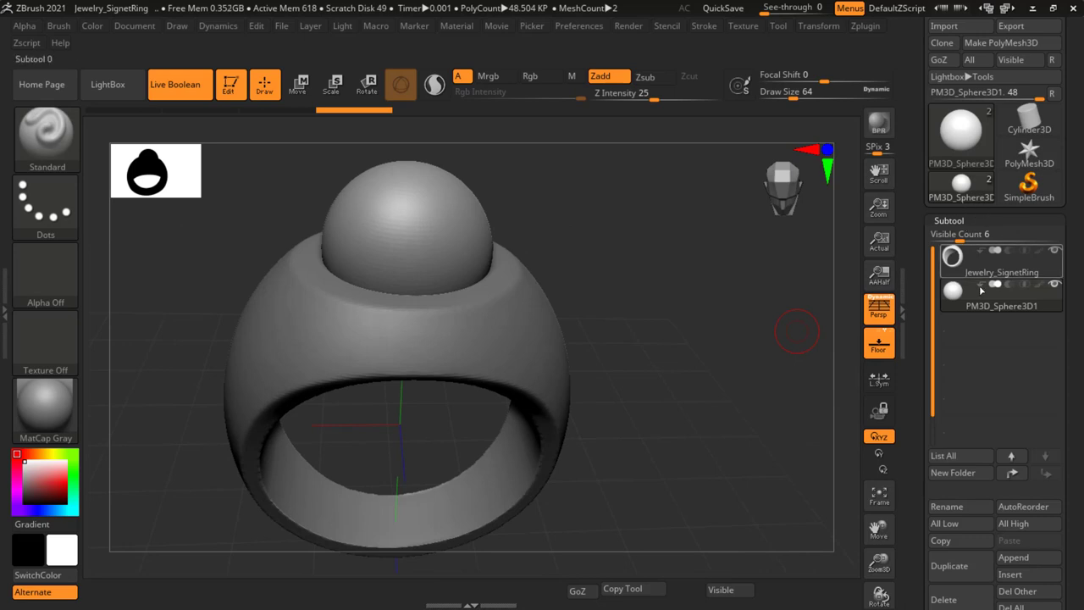
mouse_move(174, 84)
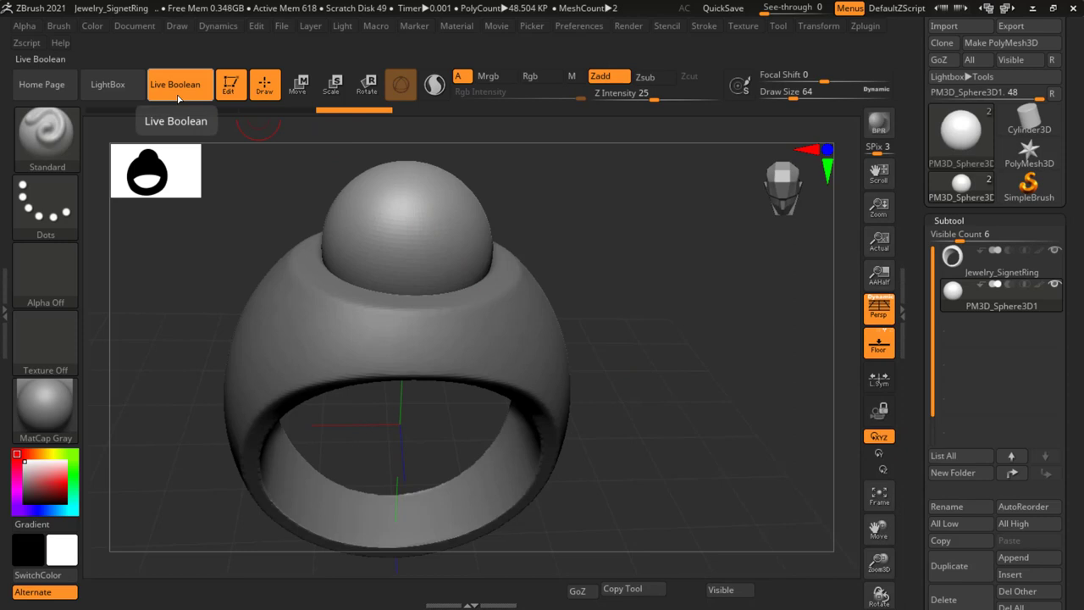
Select the Jewelry_SignetRing subtool in the Subtool list instead of the sphere
mouse_move(653, 350)
mouse_down()
mouse_move(653, 251)
mouse_move(774, 373)
mouse_up()
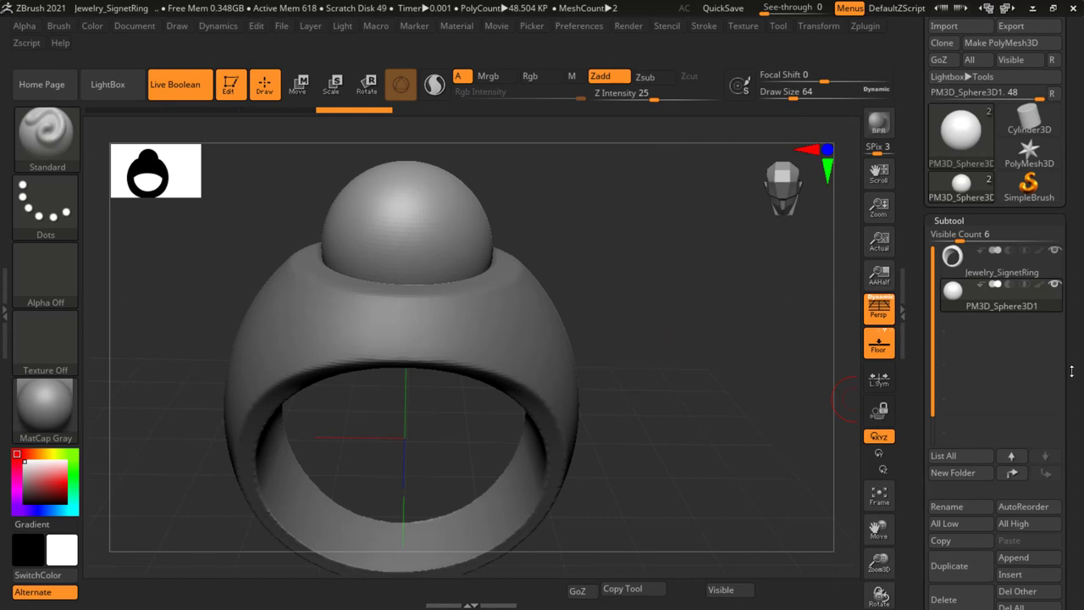
drag(1071, 371, 1072, 344)
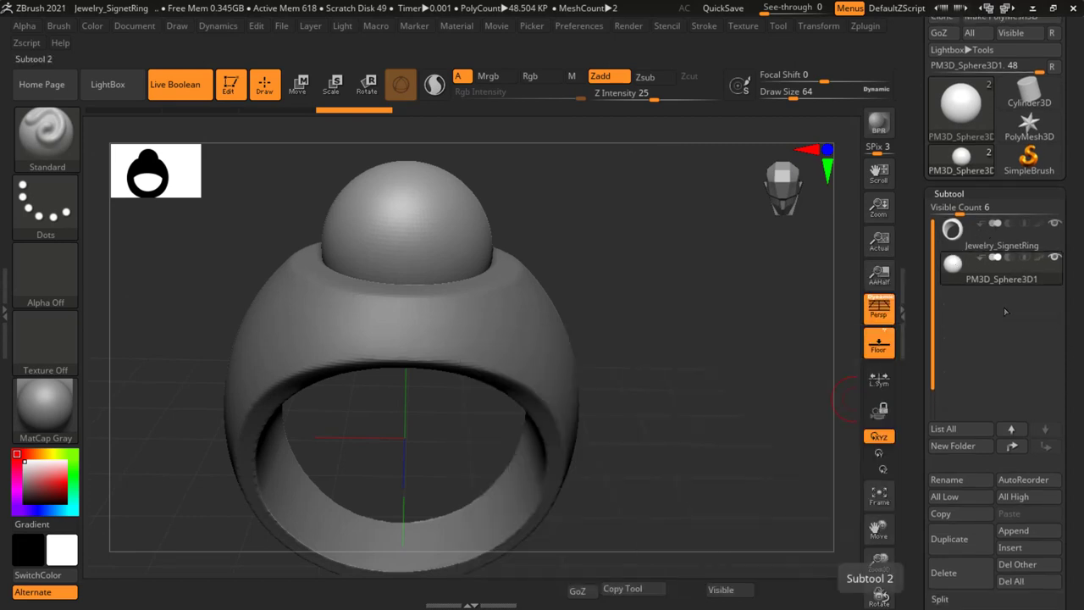
click(981, 243)
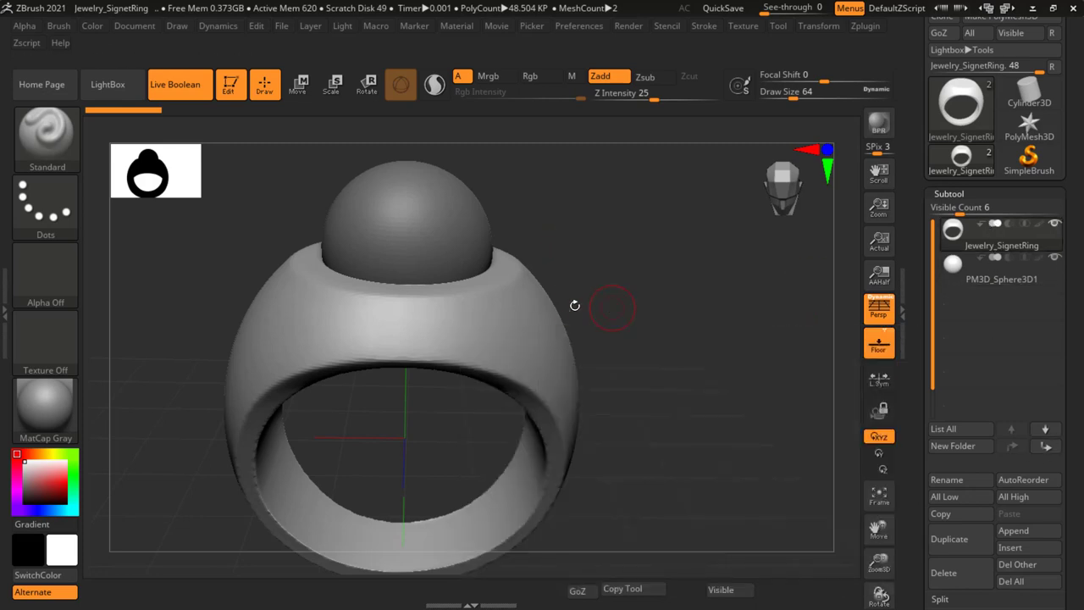
drag(576, 333, 521, 312)
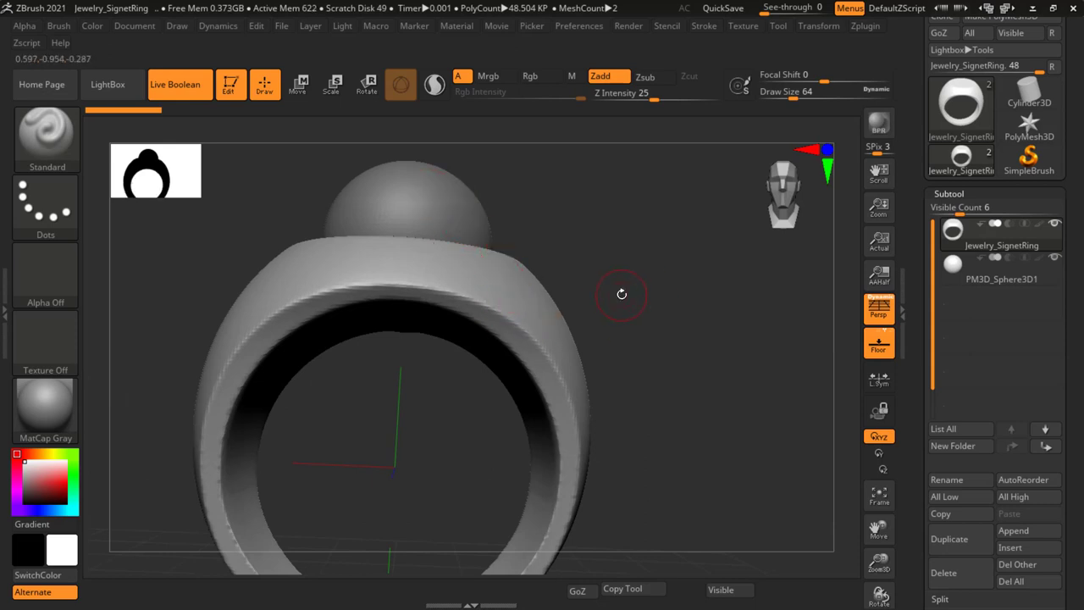
drag(622, 297, 625, 265)
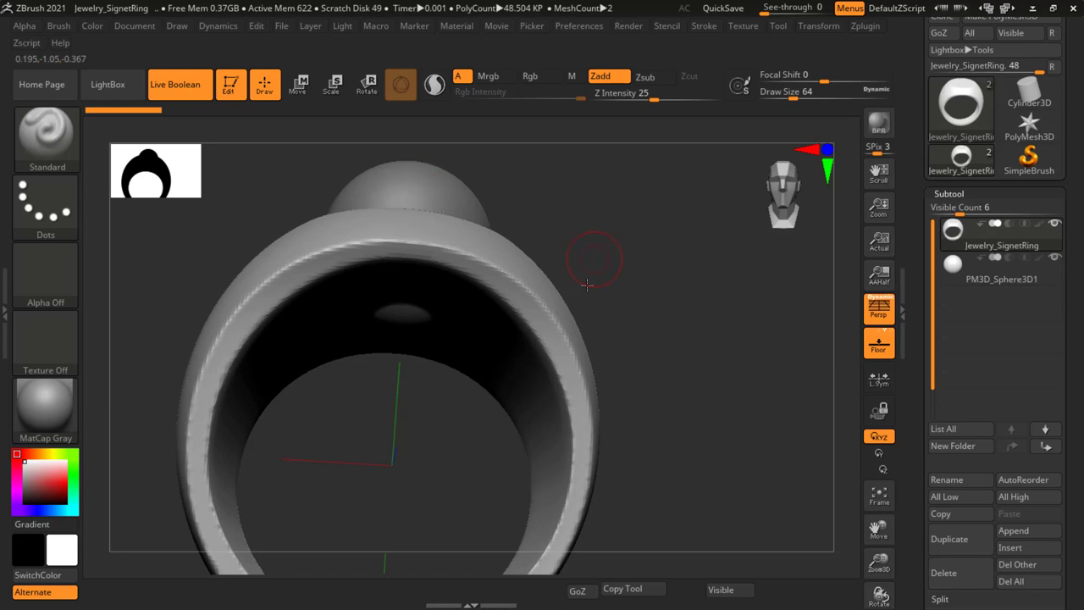
drag(584, 257, 588, 343)
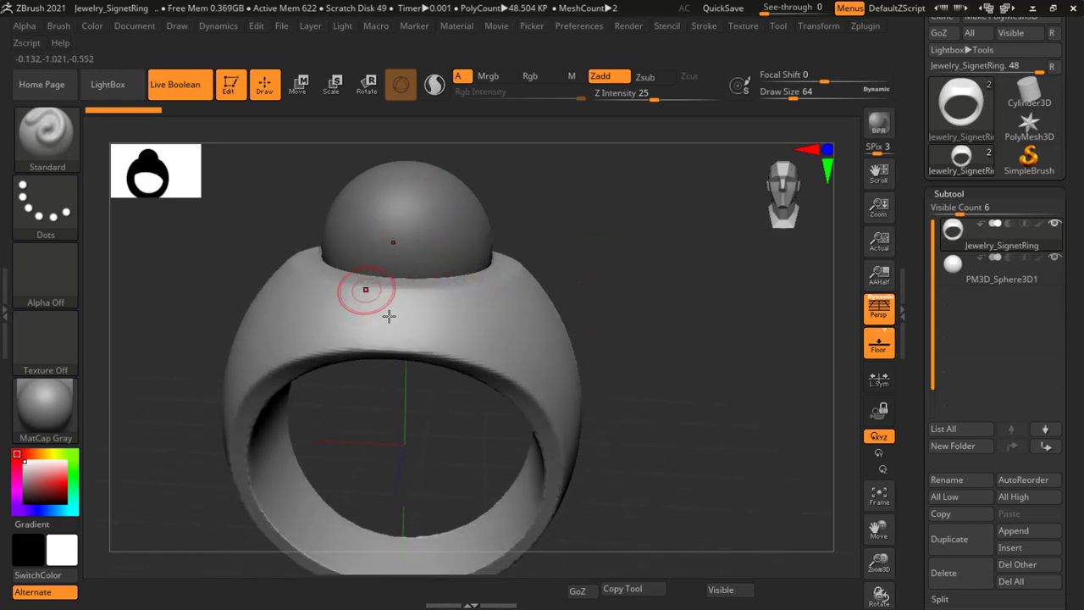
drag(612, 307, 624, 198)
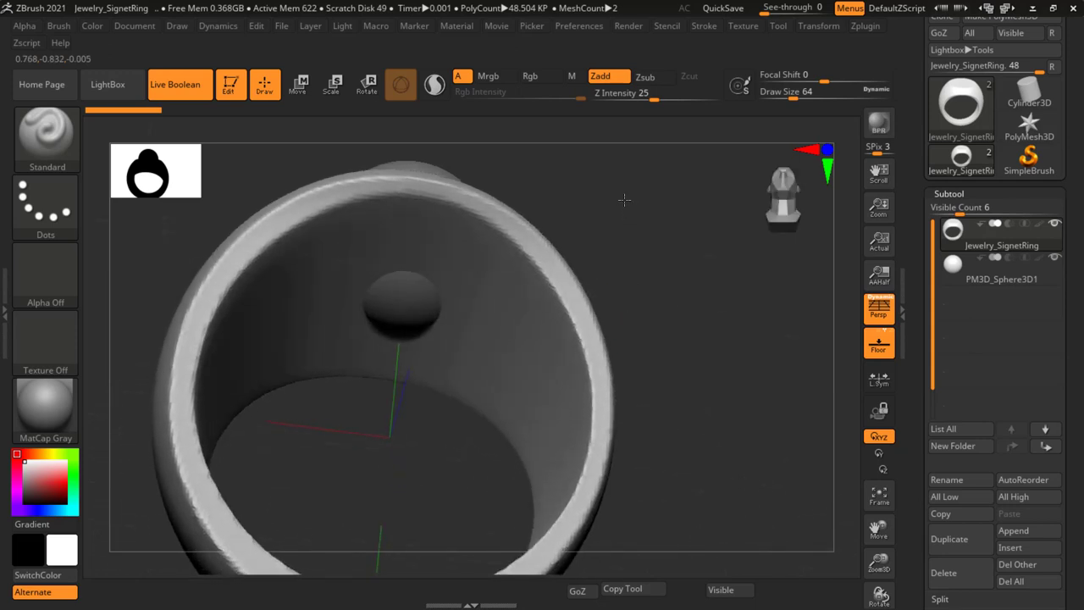
mouse_move(624, 200)
mouse_down()
mouse_move(611, 321)
mouse_move(588, 330)
mouse_up()
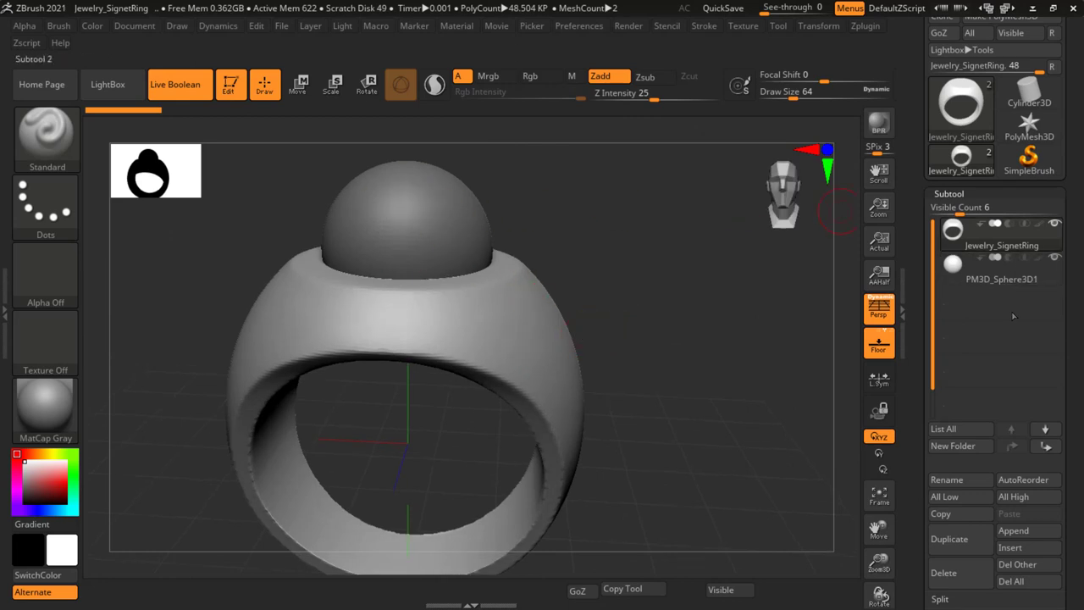
mouse_move(1021, 231)
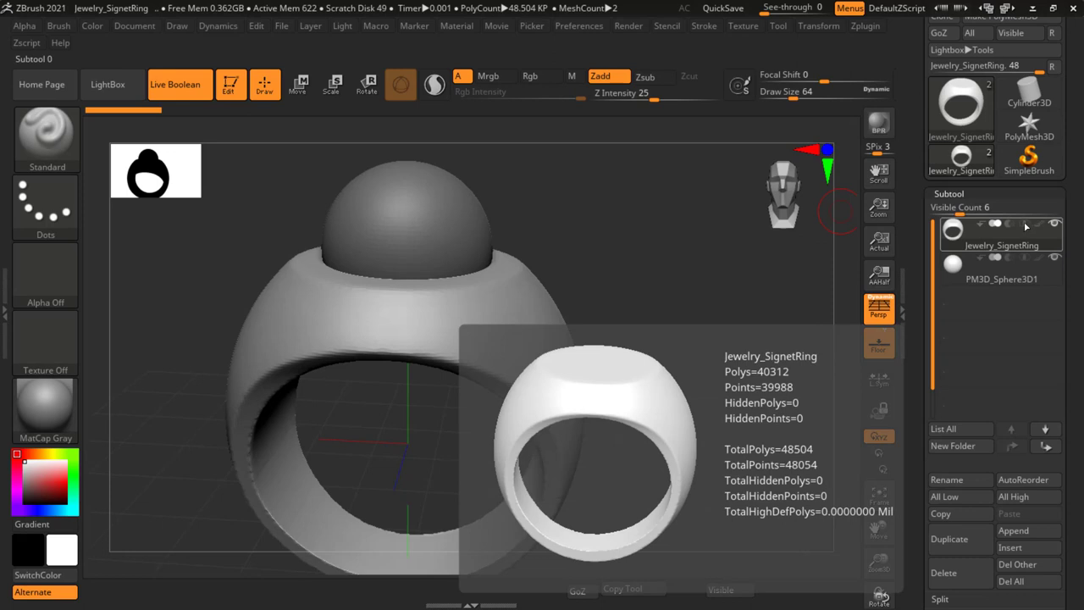
drag(674, 317, 499, 178)
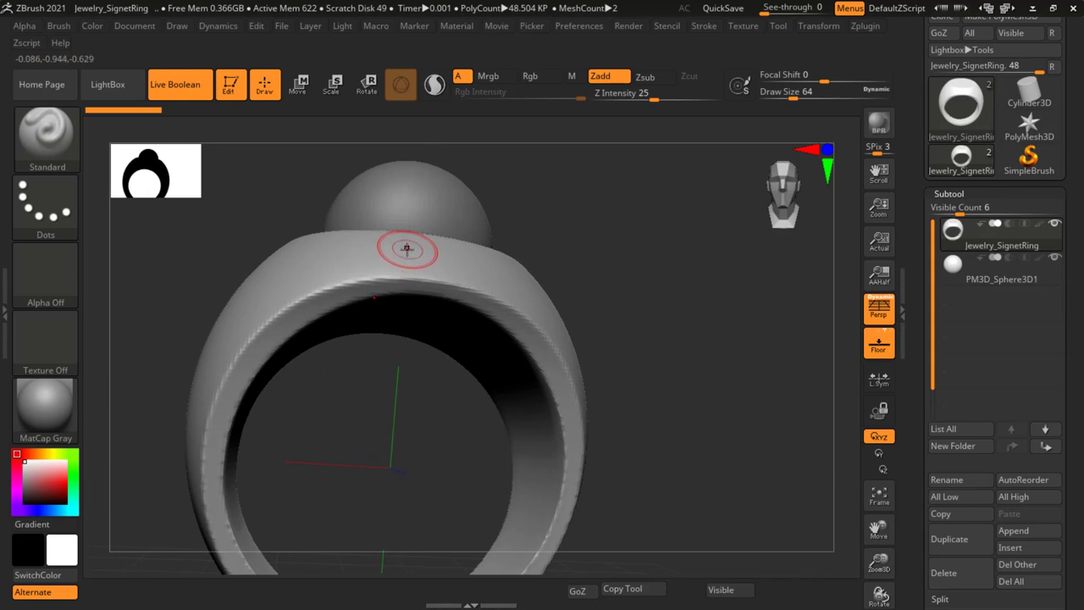
right_drag(406, 249, 395, 317)
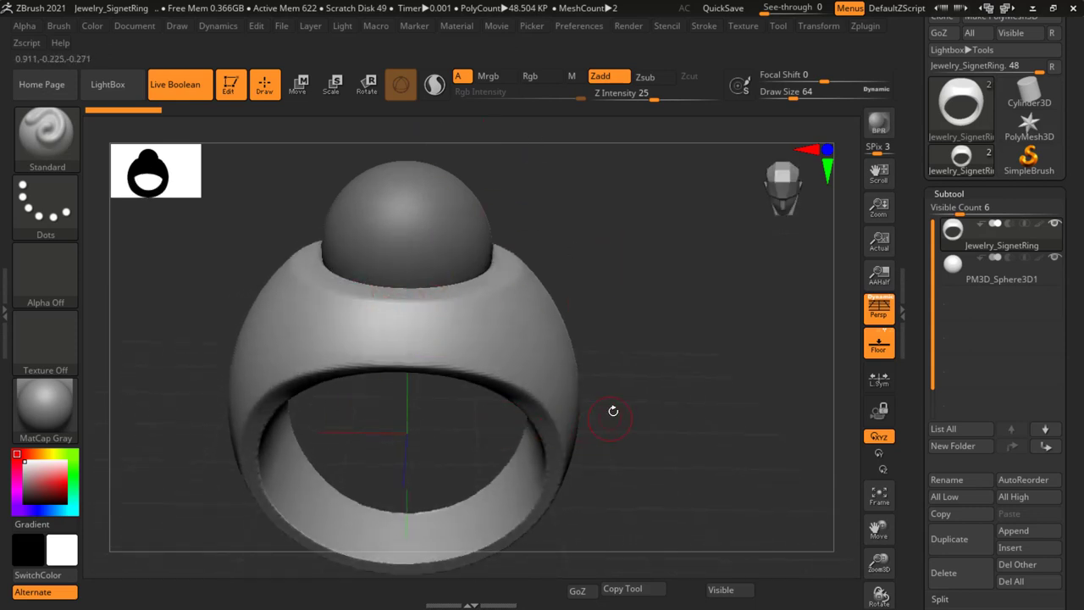
right_drag(620, 366, 703, 314)
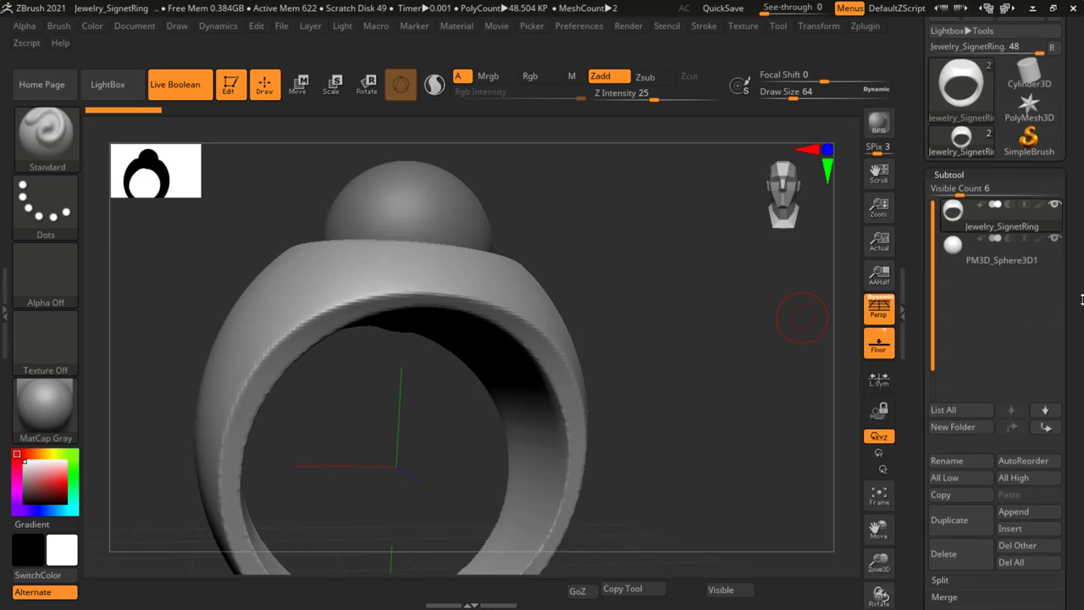
Run Make Boolean Mesh to bake the union into UMesh_Jewelry_SignetRing (45,570 polygons)
scroll(1082, 339, down, 5)
scroll(1082, 339, up, 3)
scroll(1082, 279, down, 2)
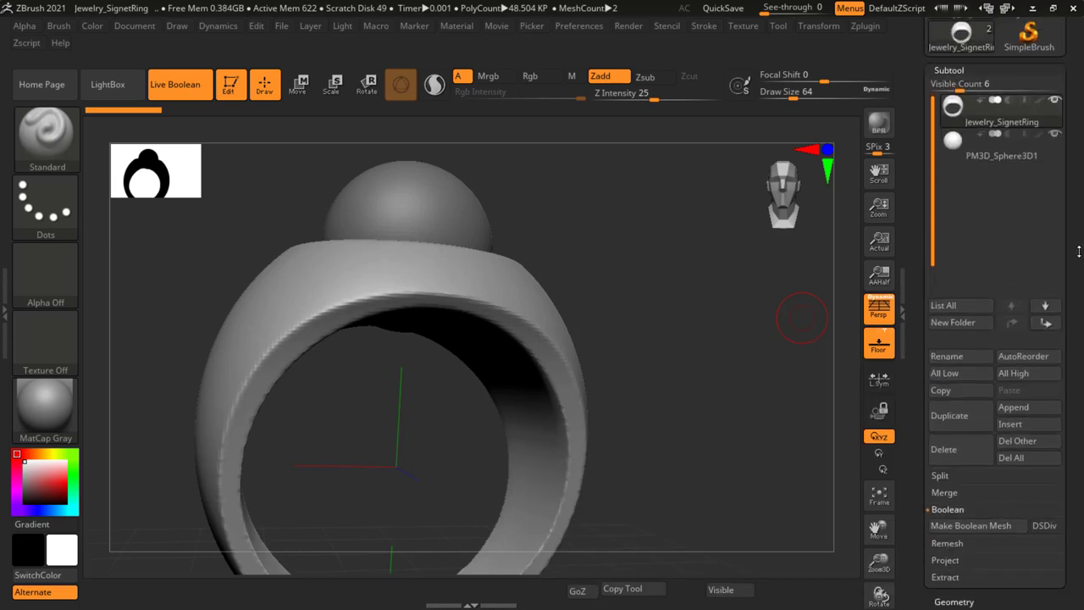
scroll(1081, 263, down, 3)
scroll(1080, 245, down, 2)
scroll(1079, 236, down, 2)
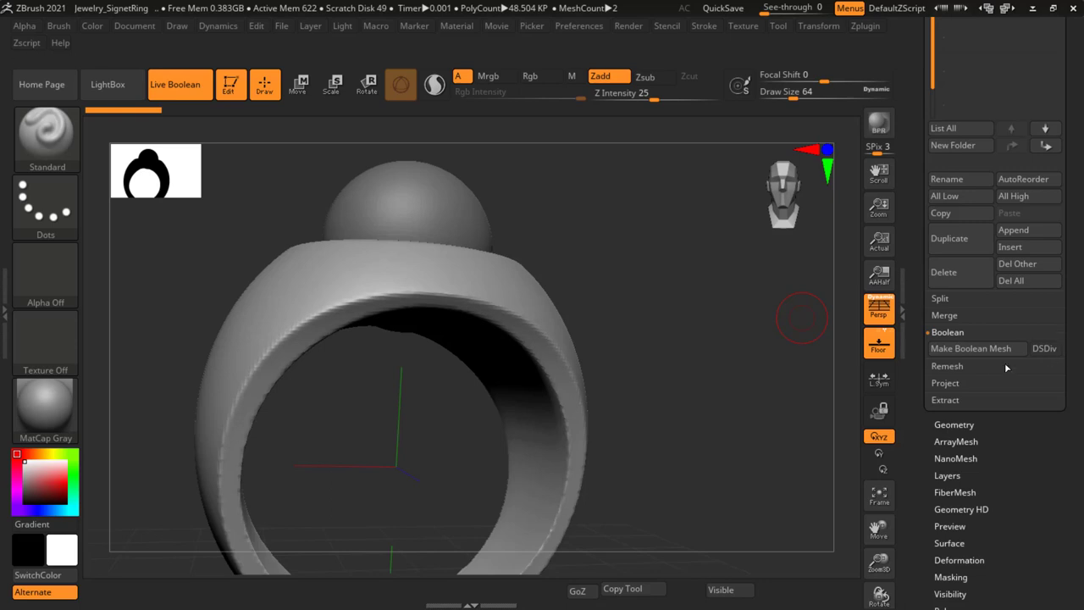
click(982, 351)
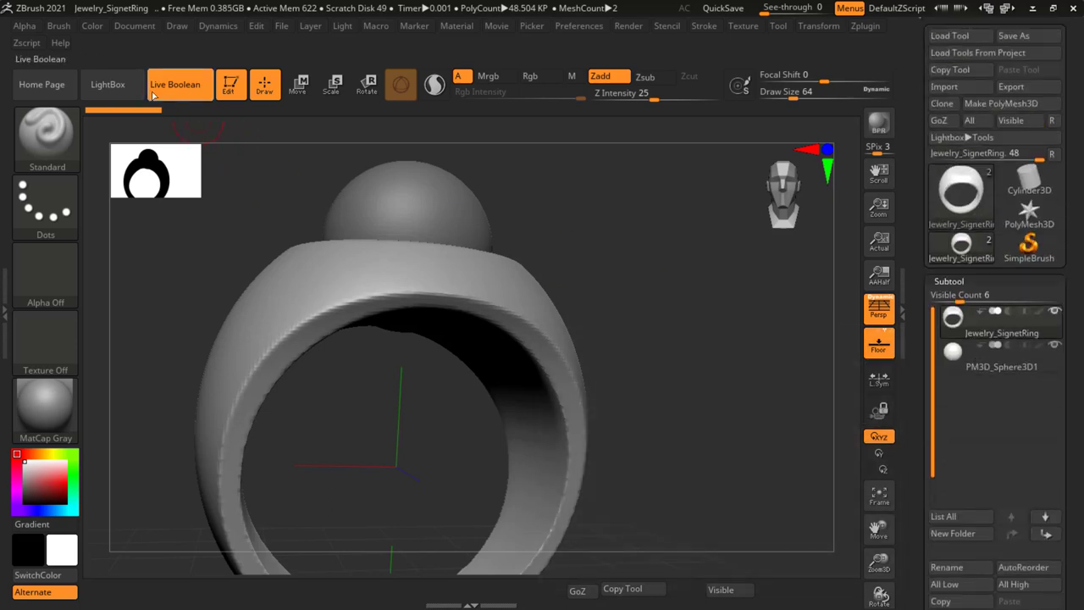
scroll(1000, 339, down, 5)
scroll(991, 296, up, 1)
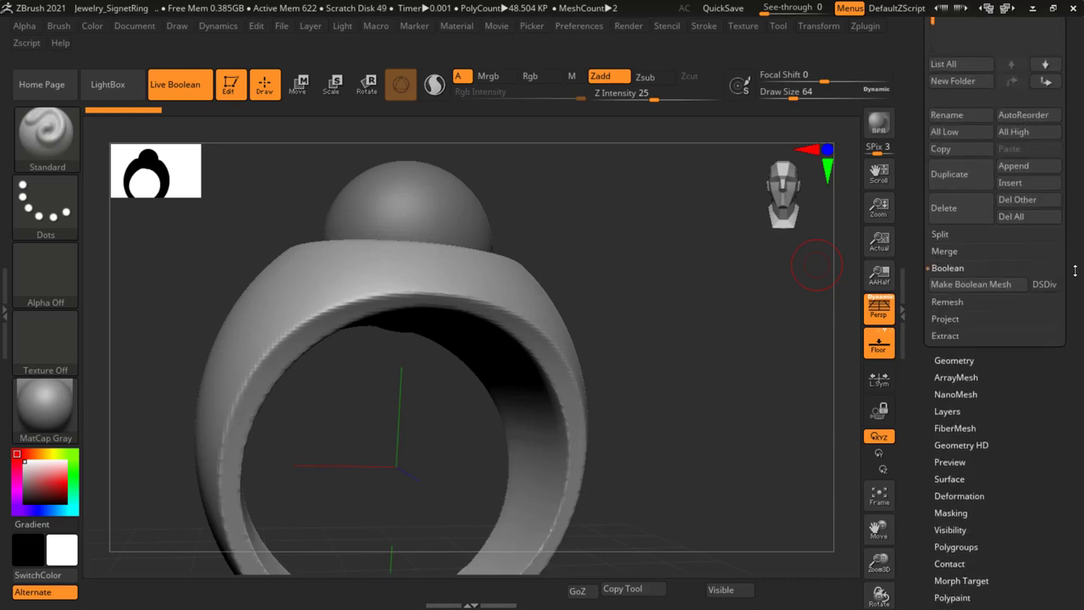
click(988, 288)
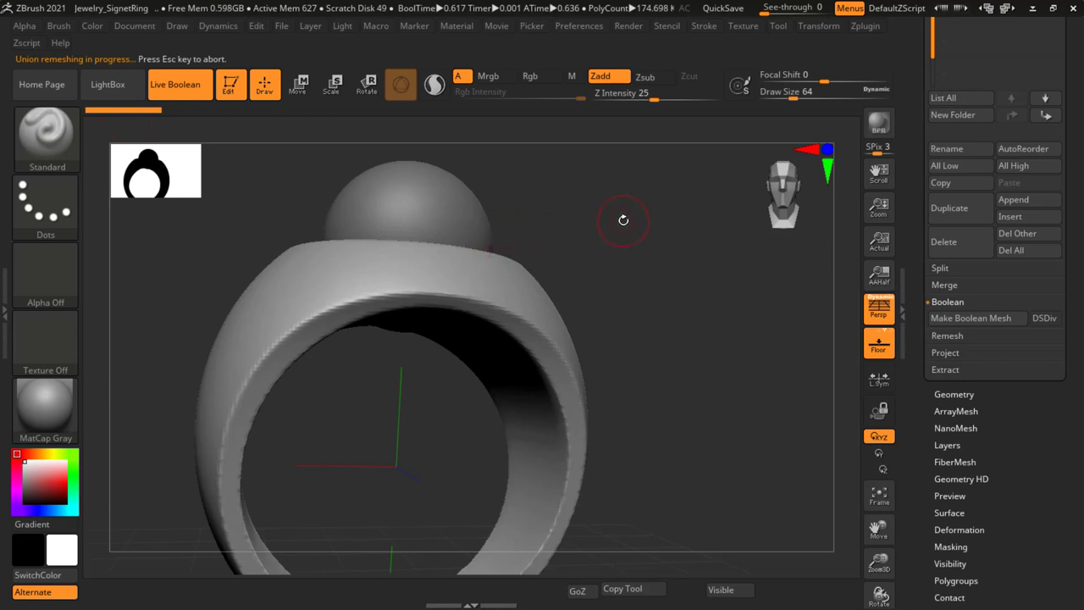
drag(623, 220, 226, 117)
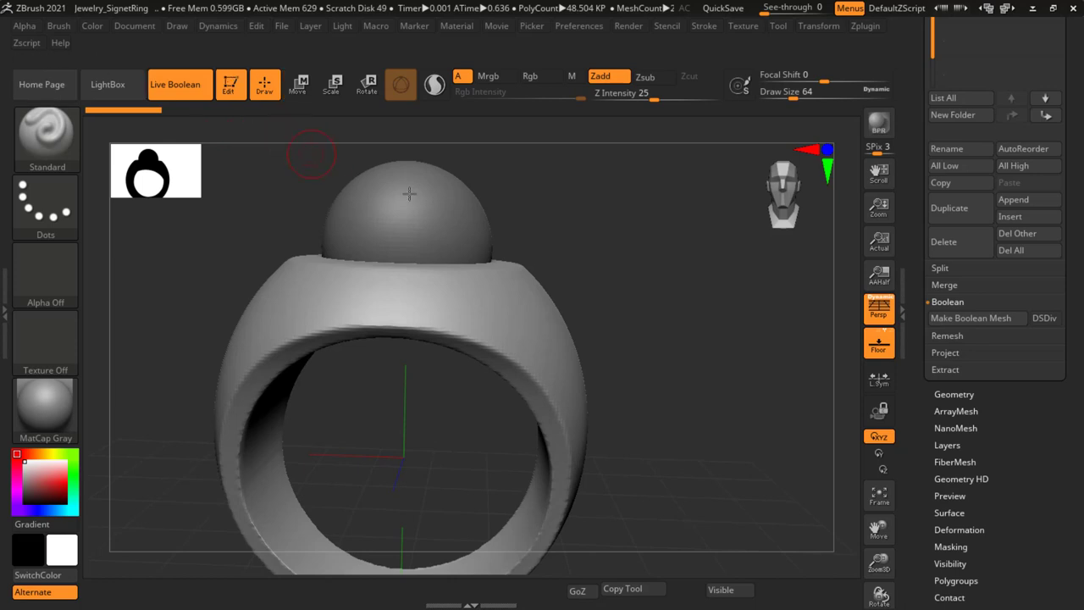
drag(1080, 120, 1082, 224)
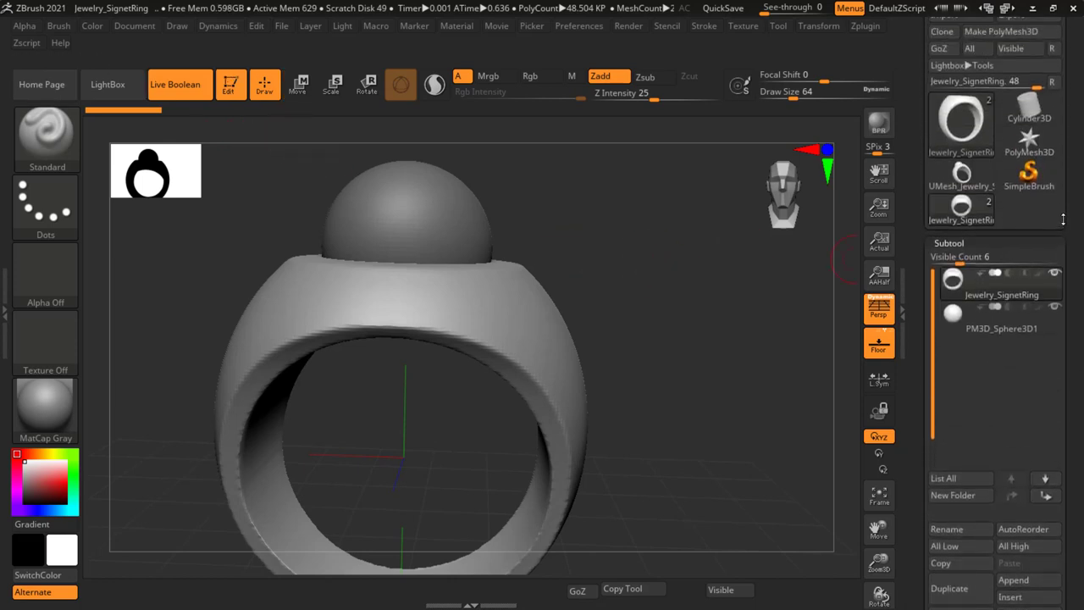
mouse_move(961, 176)
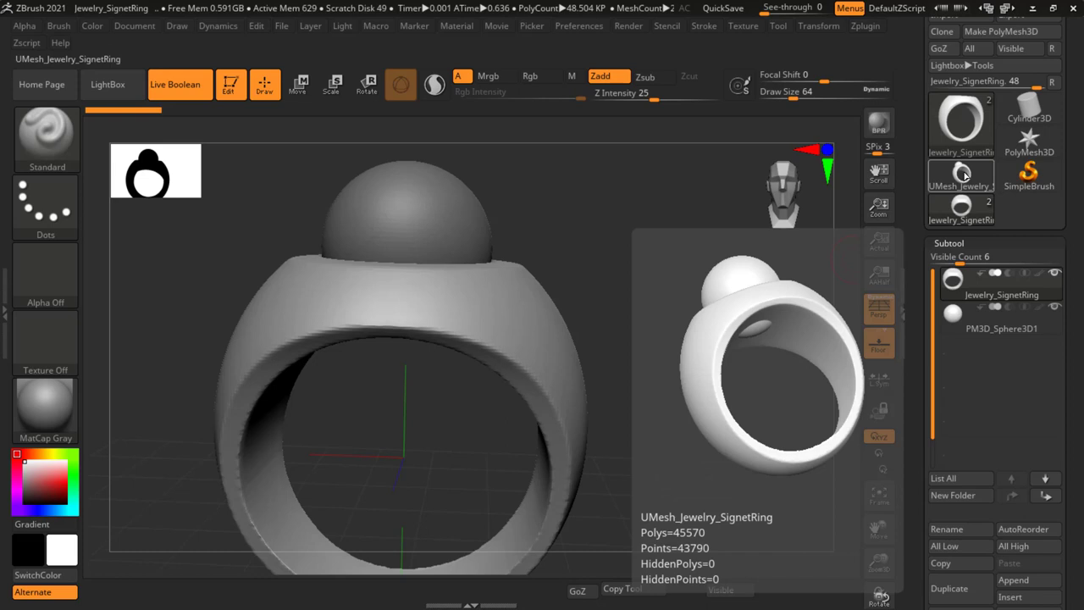
Inspect the baked union UMesh with Polyframe on, then return to Jewelry_SignetRing
click(964, 175)
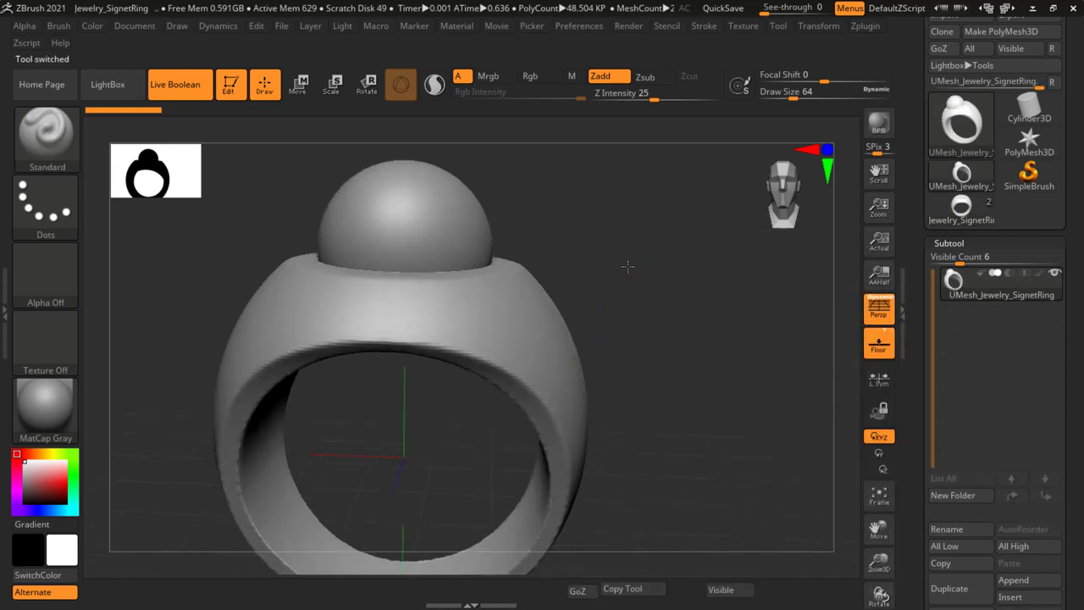
drag(617, 284, 617, 323)
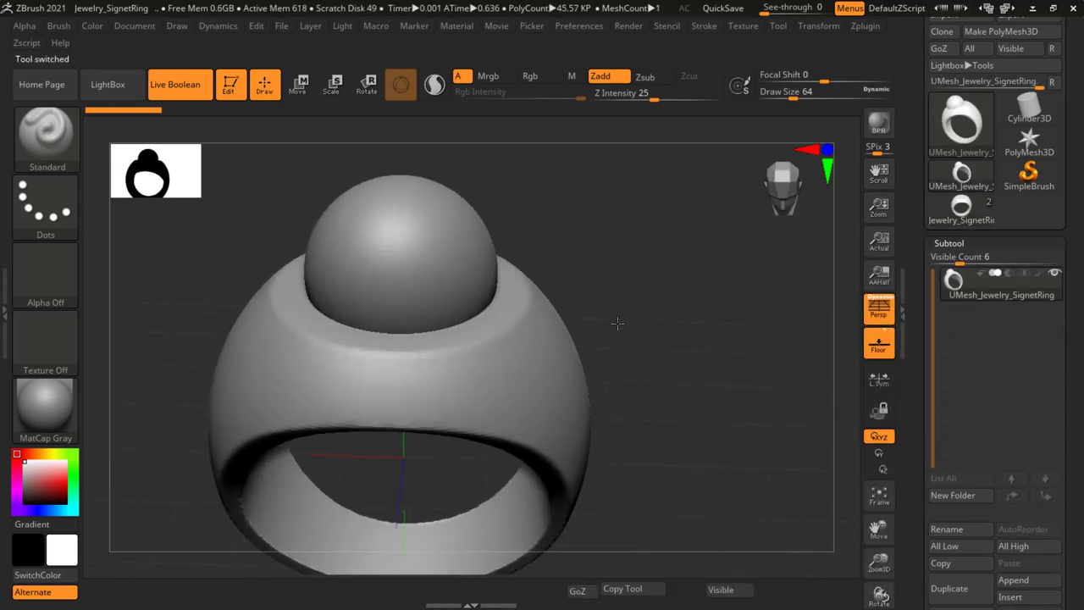
key(shift+f)
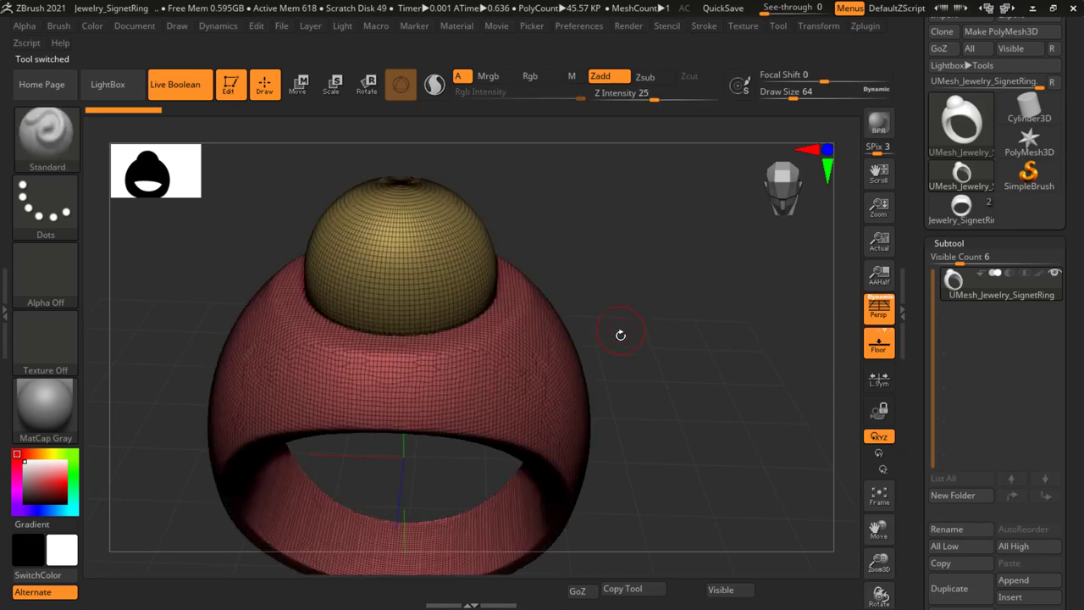
drag(617, 288, 714, 235)
drag(706, 271, 703, 213)
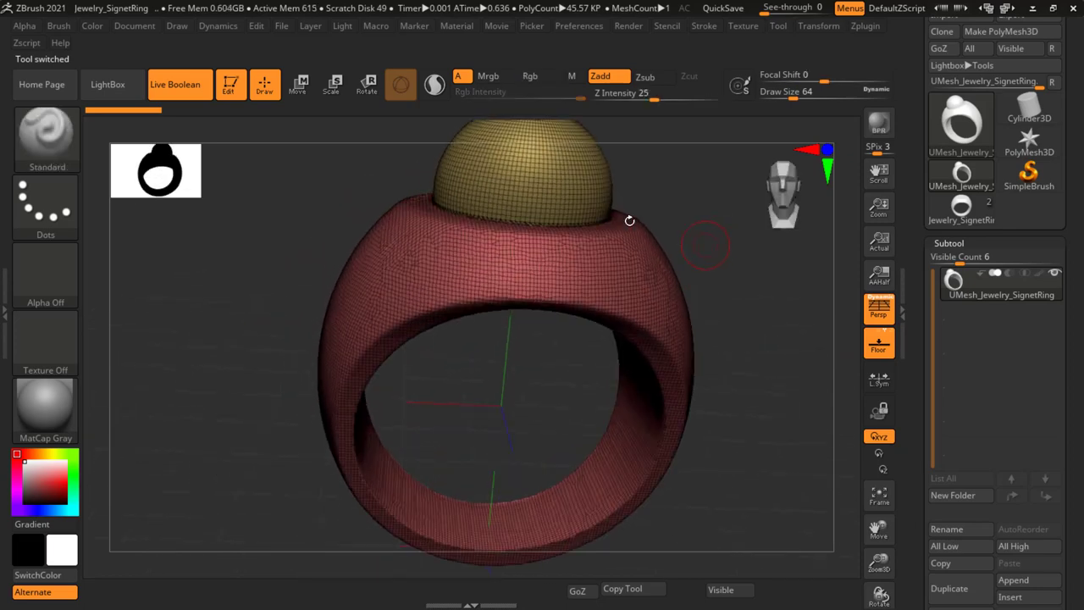
mouse_move(702, 213)
ctrl+right_down()
mouse_move(650, 298)
mouse_move(668, 432)
mouse_move(493, 300)
ctrl+right_up()
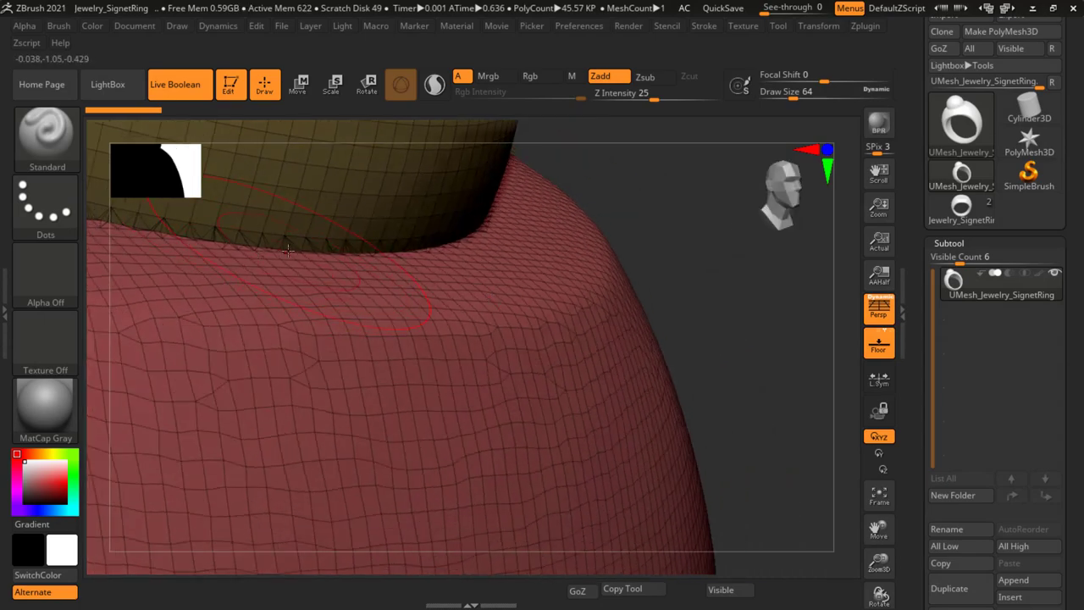
mouse_move(690, 339)
ctrl+right_down()
mouse_move(396, 373)
mouse_move(395, 245)
mouse_move(489, 387)
mouse_move(489, 354)
mouse_move(670, 313)
mouse_move(356, 298)
ctrl+right_up()
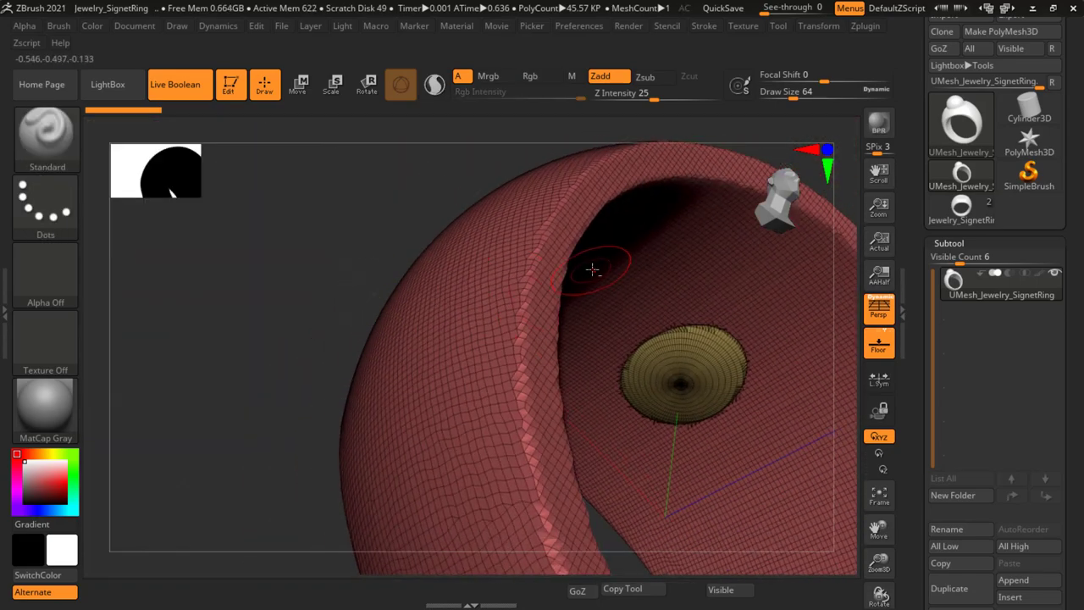
mouse_move(591, 271)
right_down()
mouse_move(547, 313)
mouse_move(395, 252)
mouse_move(540, 324)
mouse_move(644, 330)
right_up()
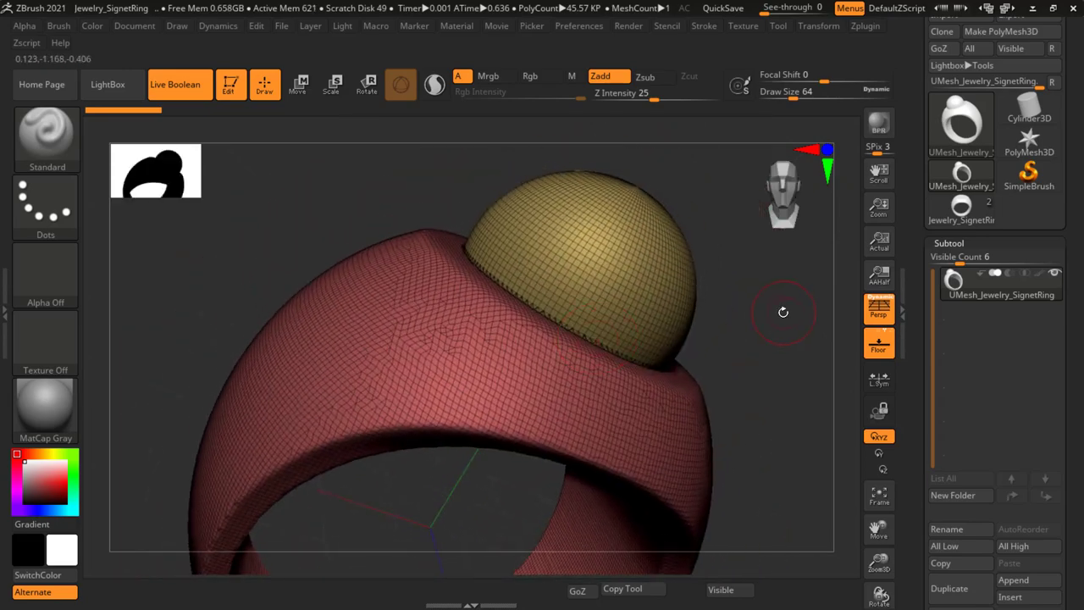
click(961, 208)
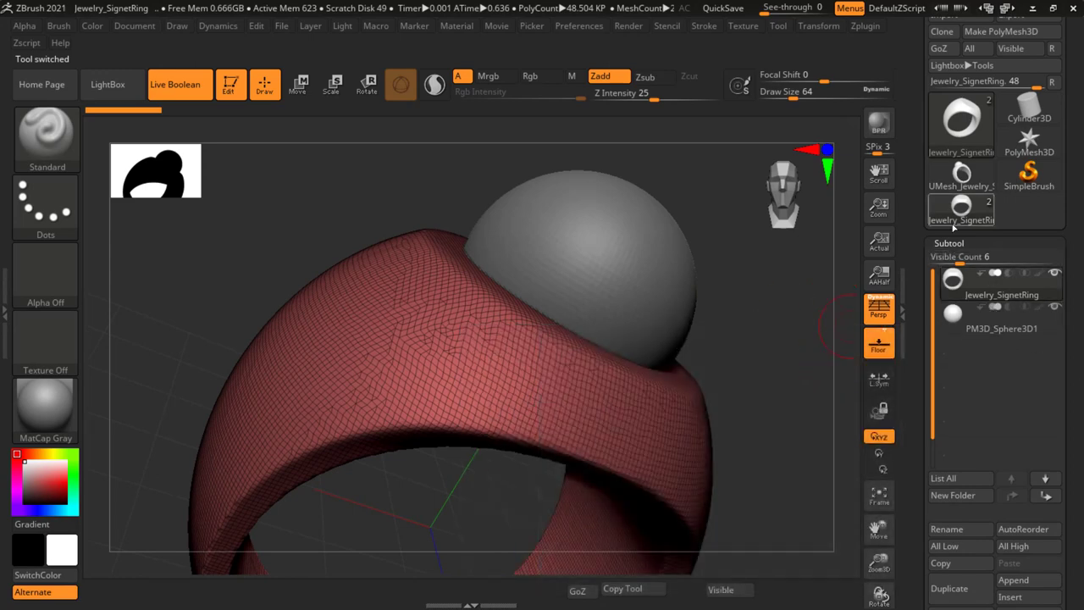
mouse_move(961, 208)
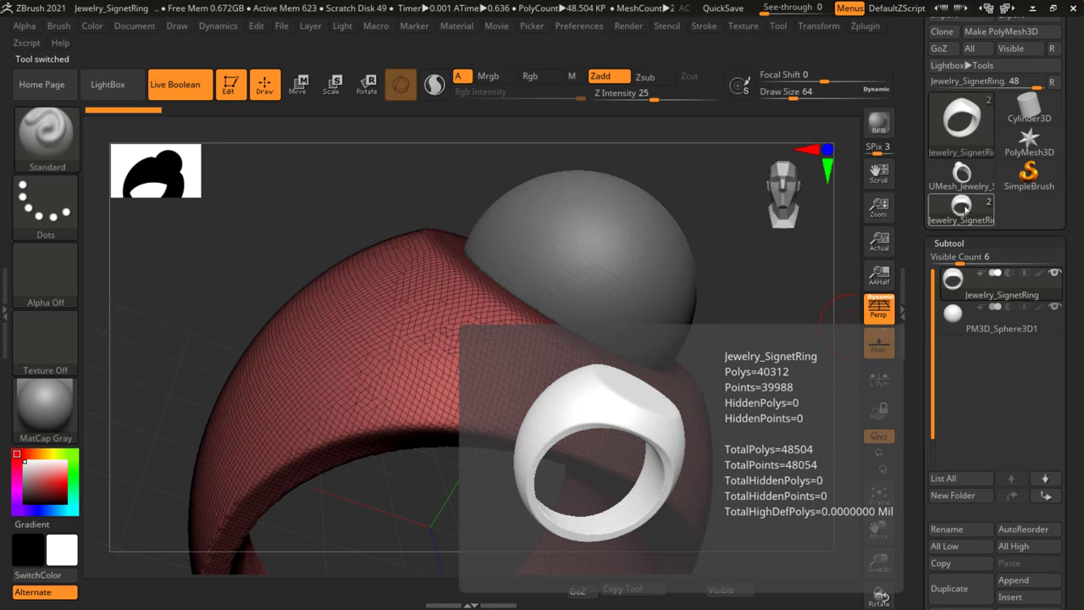
Set the sphere subtool to Subtraction, carving a rounded recess into the signet top
click(962, 173)
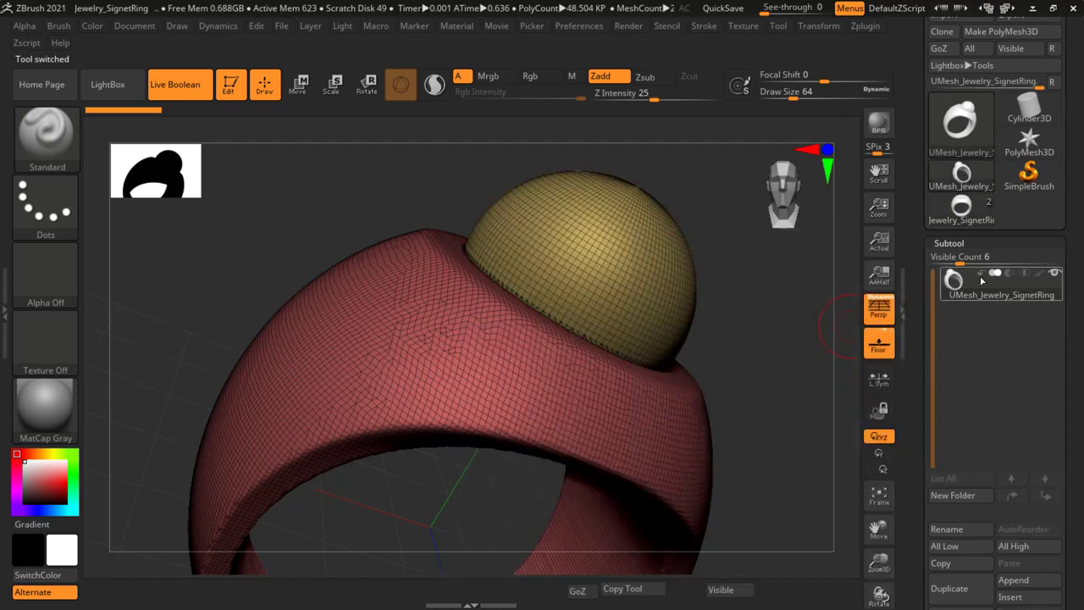
click(962, 205)
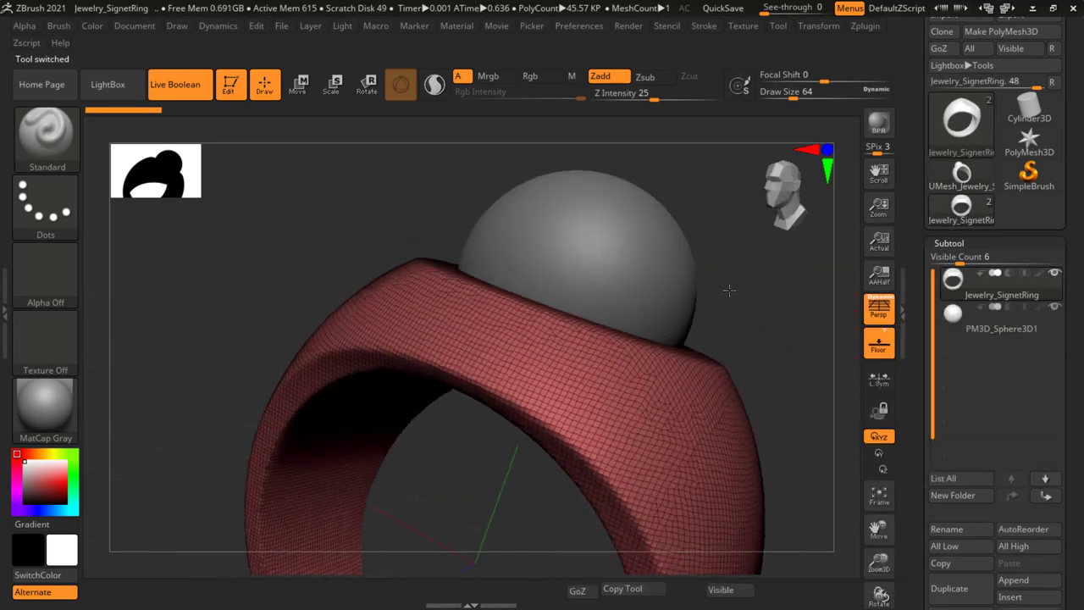
mouse_move(719, 319)
mouse_down()
mouse_move(775, 339)
mouse_move(760, 376)
mouse_move(717, 302)
mouse_move(720, 278)
mouse_move(750, 300)
mouse_up()
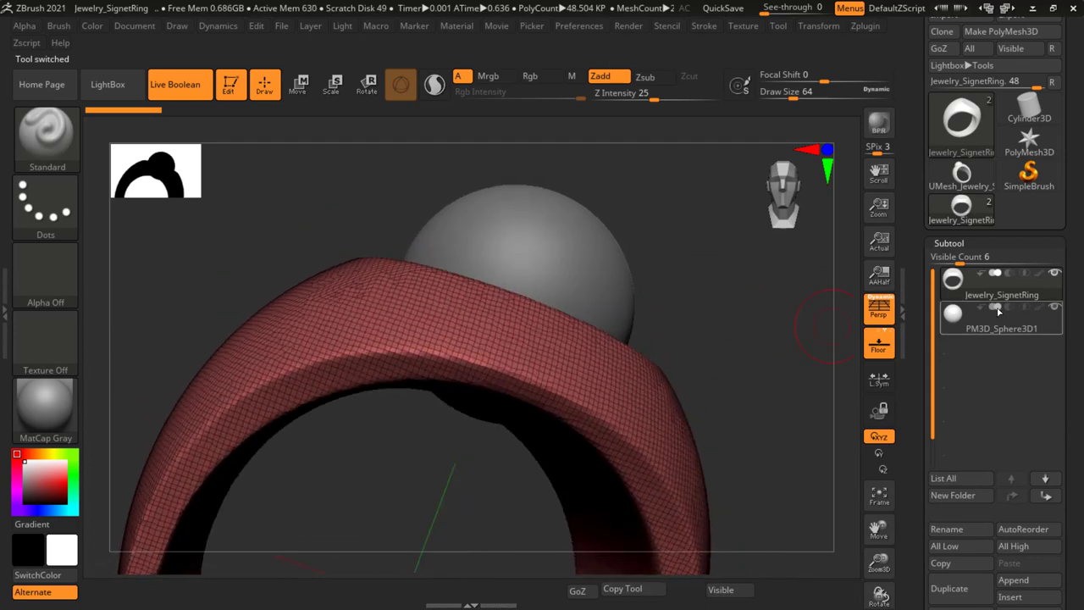
mouse_move(1003, 319)
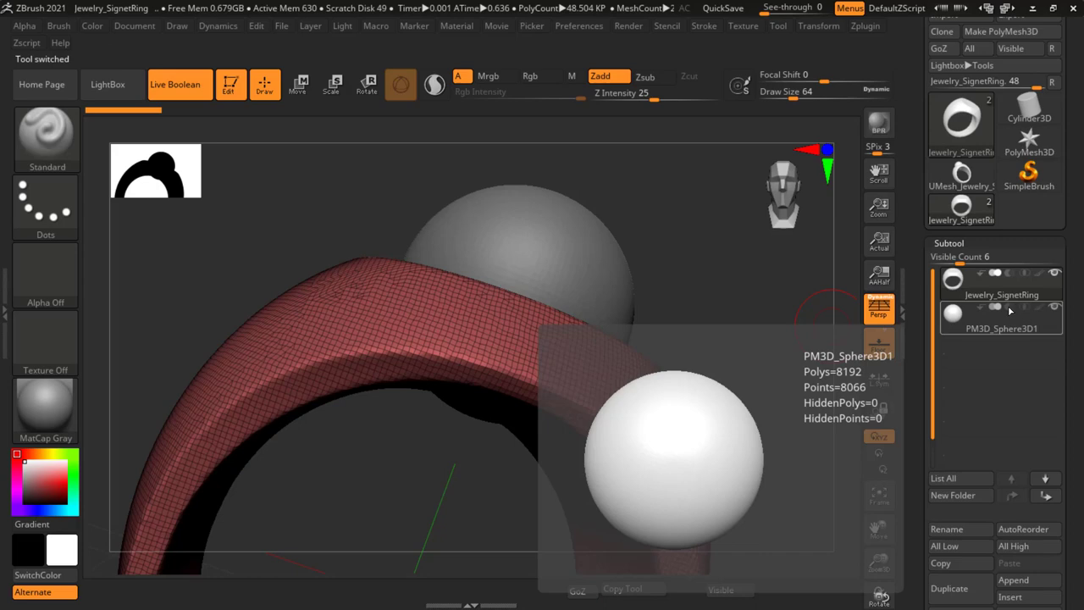
click(1008, 306)
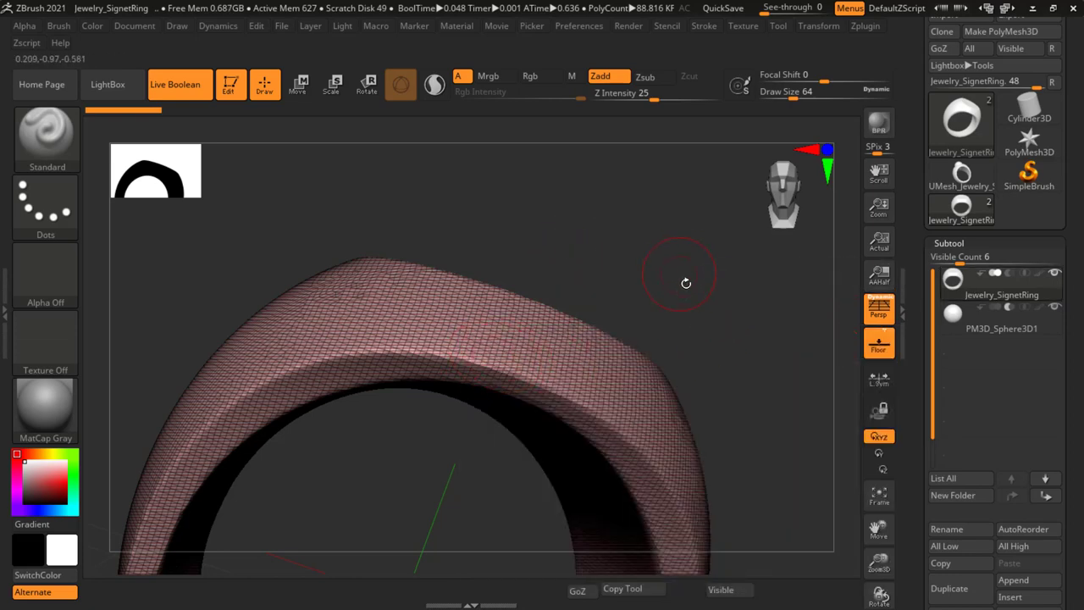
shift+drag(731, 341, 714, 310)
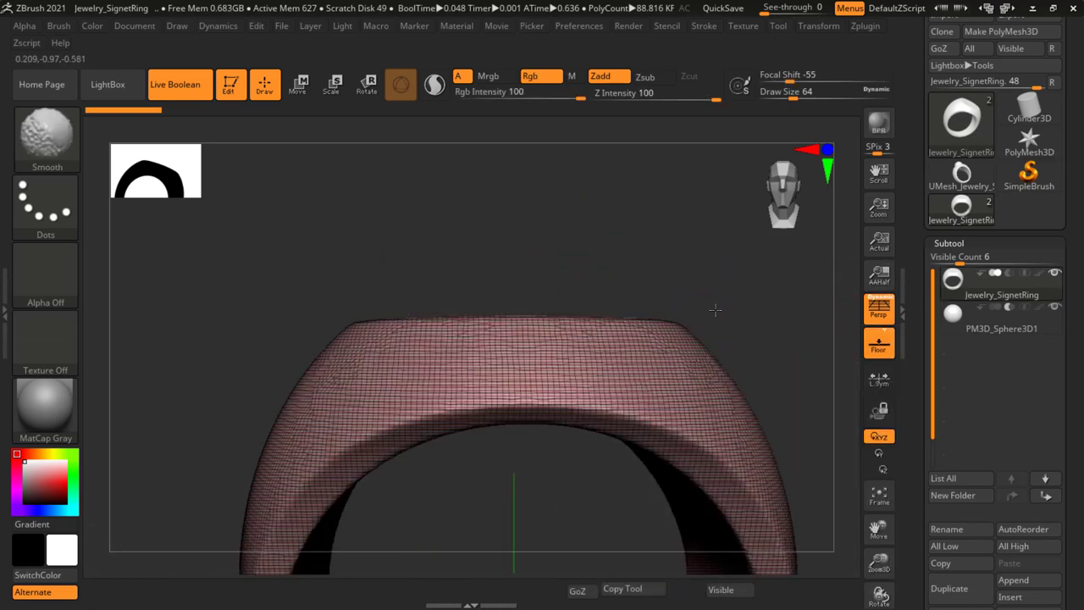
shift+drag(765, 375, 667, 320)
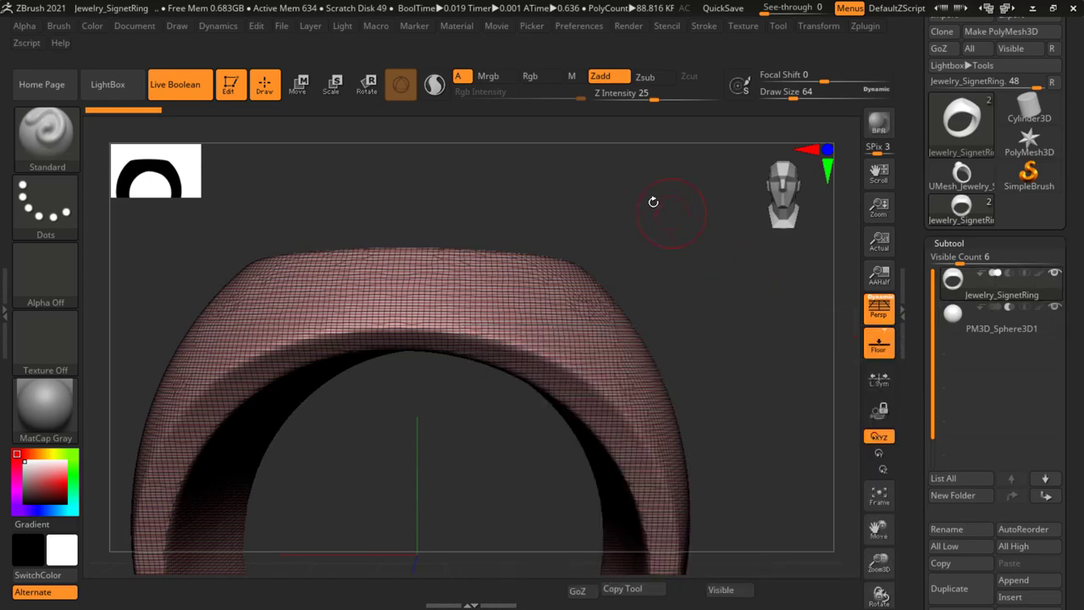
mouse_move(651, 200)
mouse_down()
mouse_move(679, 278)
mouse_move(666, 242)
mouse_move(653, 247)
mouse_move(721, 296)
mouse_move(746, 280)
mouse_move(675, 273)
mouse_move(721, 363)
mouse_move(720, 302)
mouse_up()
Bake the subtracted ring into UMesh_Jewelry_SignetRing1 (42,307 polygons) with Make Boolean Mesh
scroll(1082, 346, down, 5)
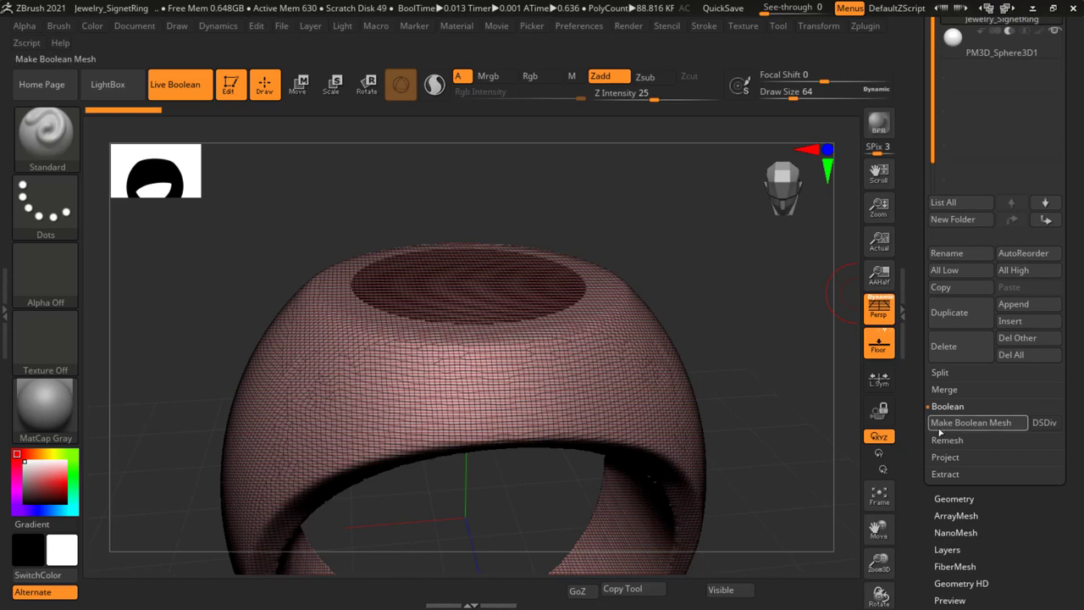
click(996, 426)
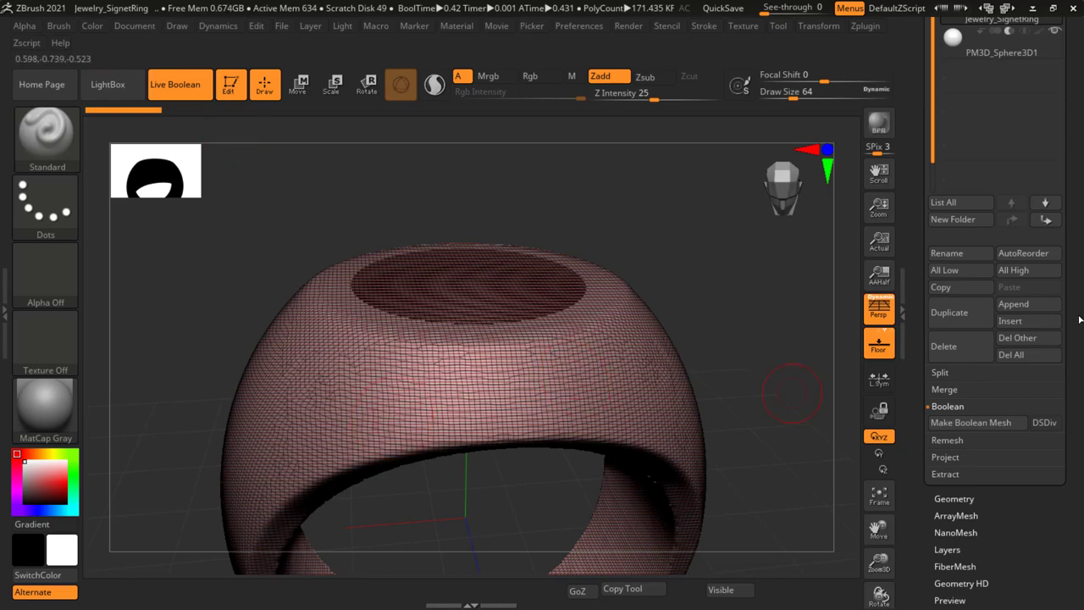
drag(1077, 179, 1081, 347)
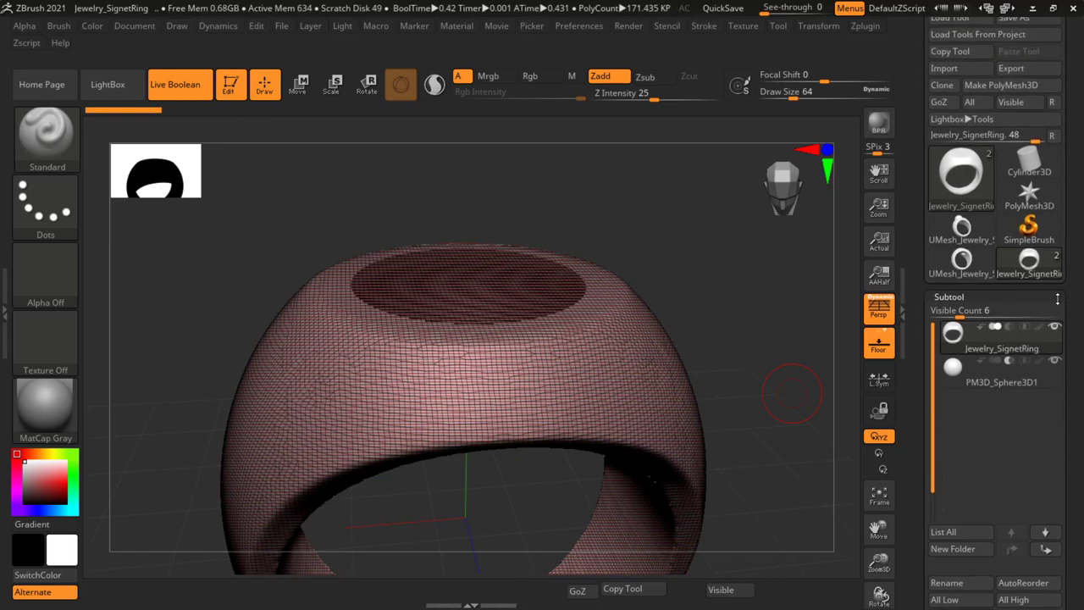
mouse_move(1029, 262)
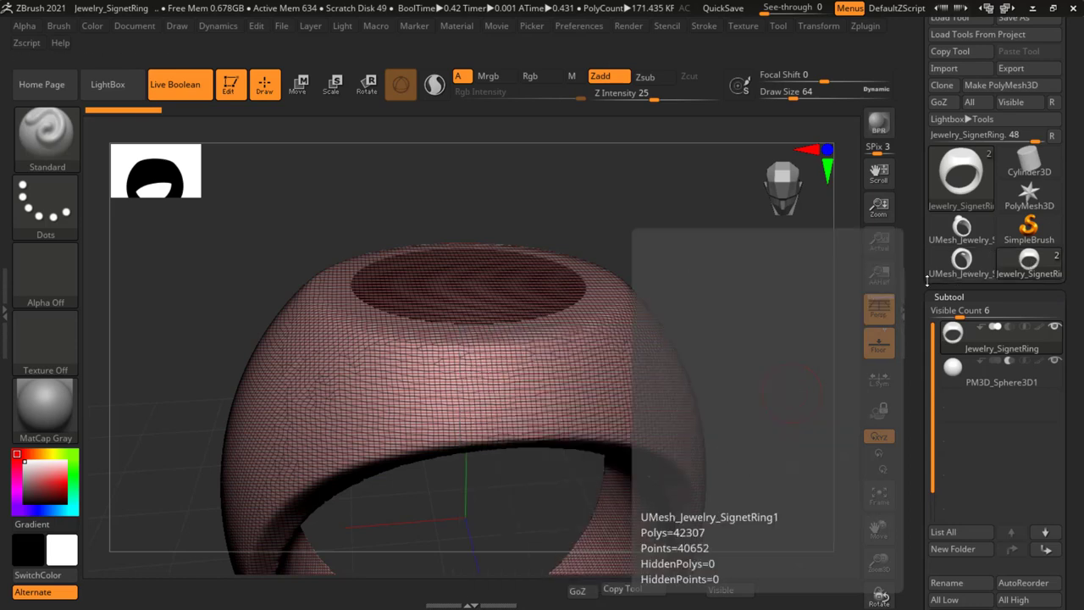
Inspect UMesh_Jewelry_SignetRing1, turn Polyframe off, and switch back to Jewelry_SignetRing
click(958, 271)
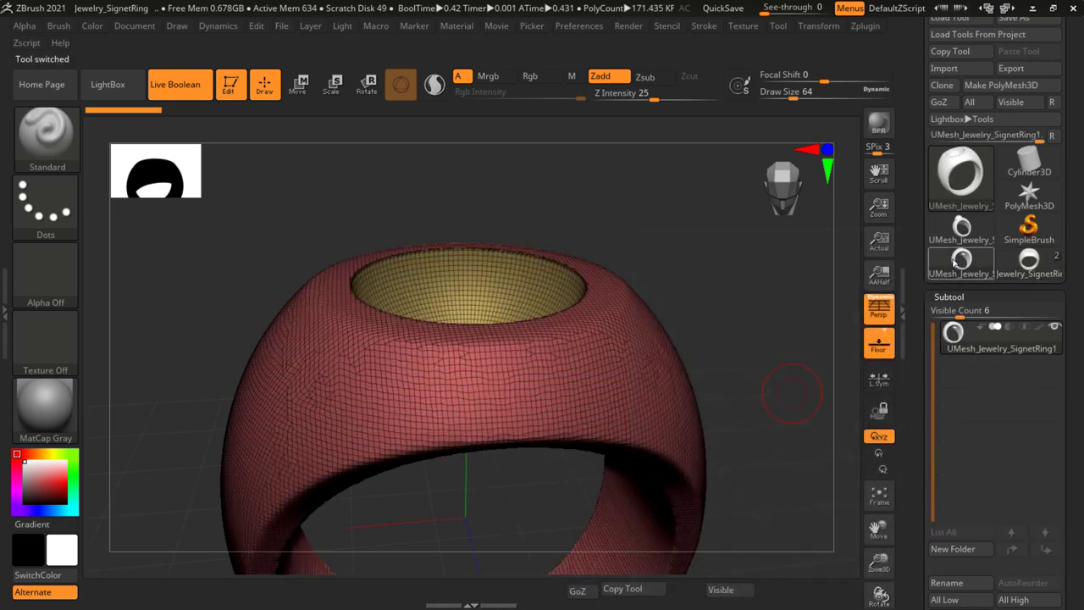
mouse_move(666, 219)
mouse_down()
mouse_move(643, 118)
mouse_move(680, 240)
mouse_up()
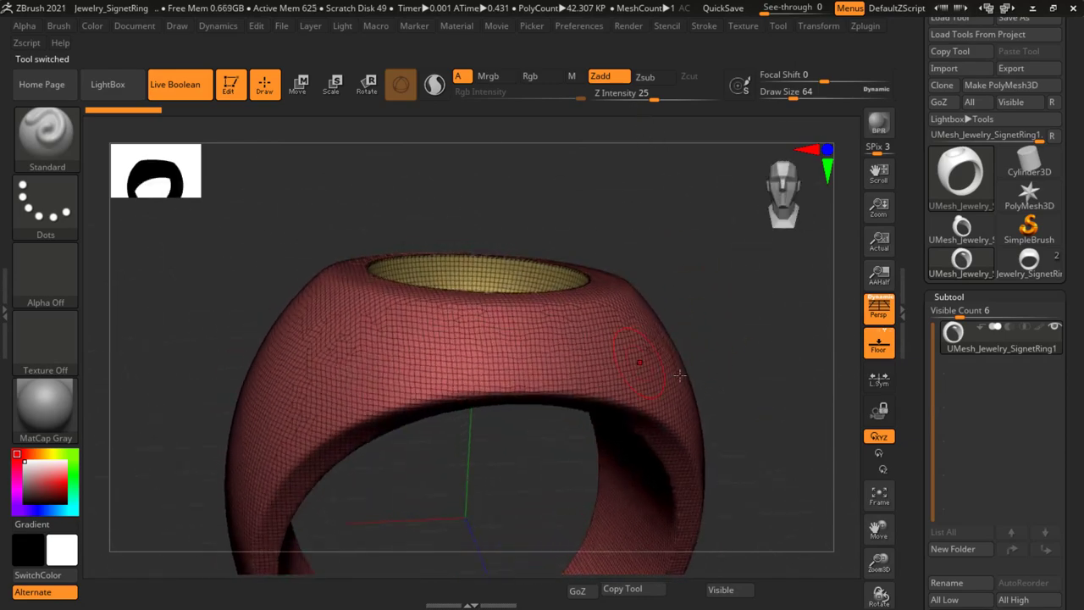
drag(679, 240, 518, 279)
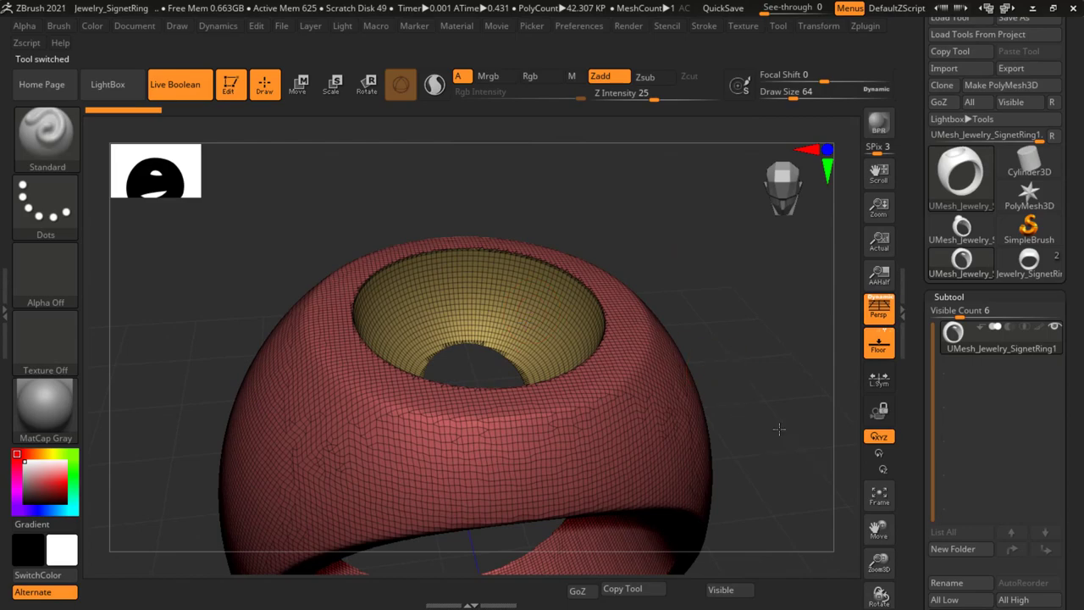
mouse_move(779, 430)
mouse_down()
mouse_move(774, 314)
mouse_move(799, 448)
mouse_move(768, 416)
mouse_move(781, 438)
mouse_move(742, 455)
mouse_up()
key(shift+f)
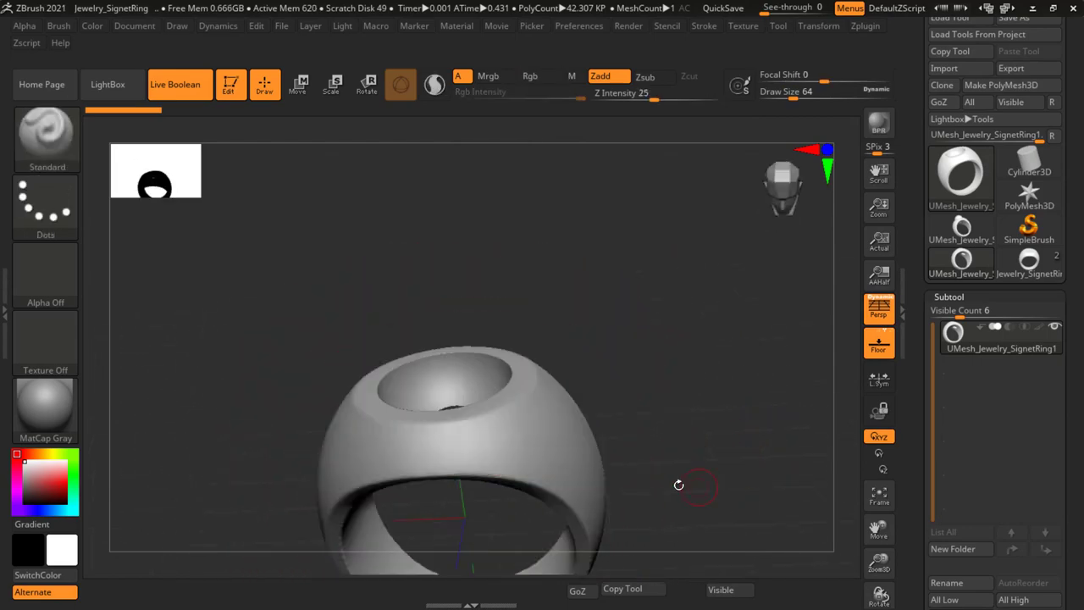
mouse_move(678, 484)
mouse_down()
mouse_move(675, 365)
mouse_move(675, 374)
mouse_up()
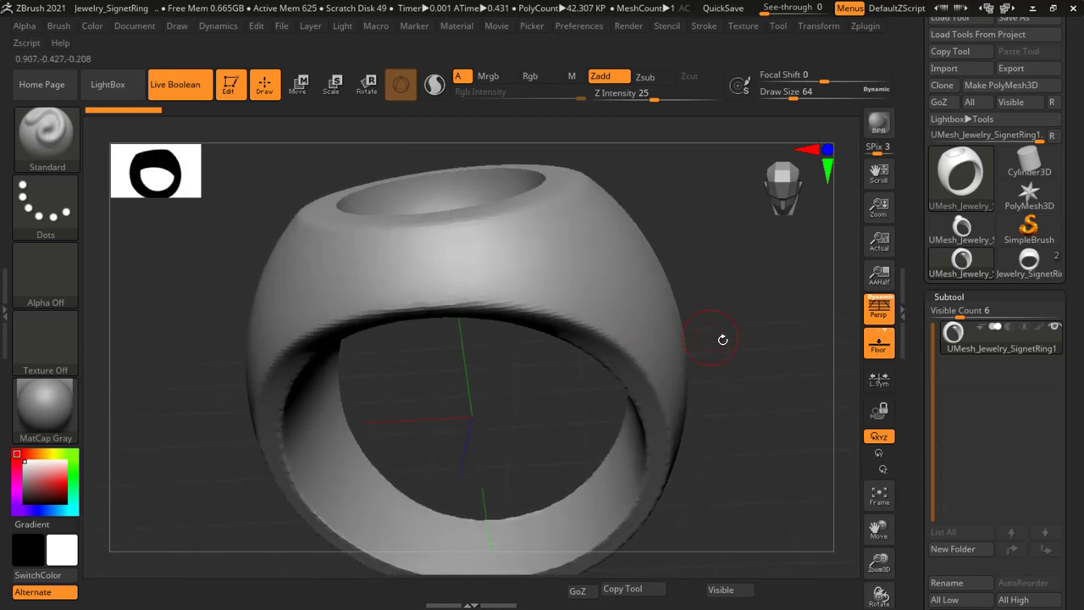
mouse_move(723, 339)
alt+mouse_down()
mouse_move(684, 327)
mouse_move(702, 273)
mouse_move(684, 271)
alt+mouse_up()
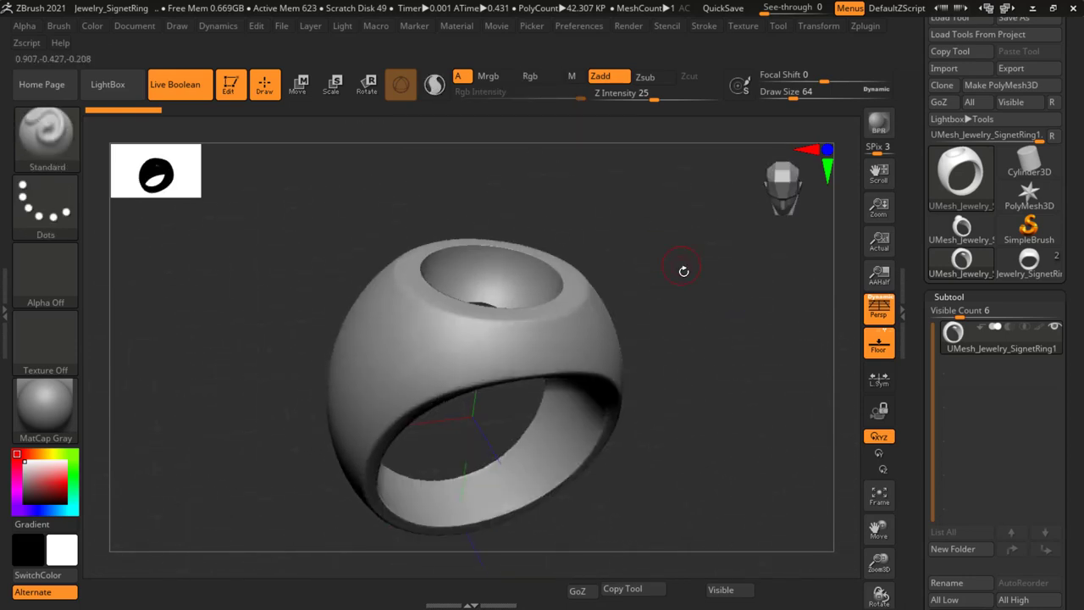
mouse_move(961, 261)
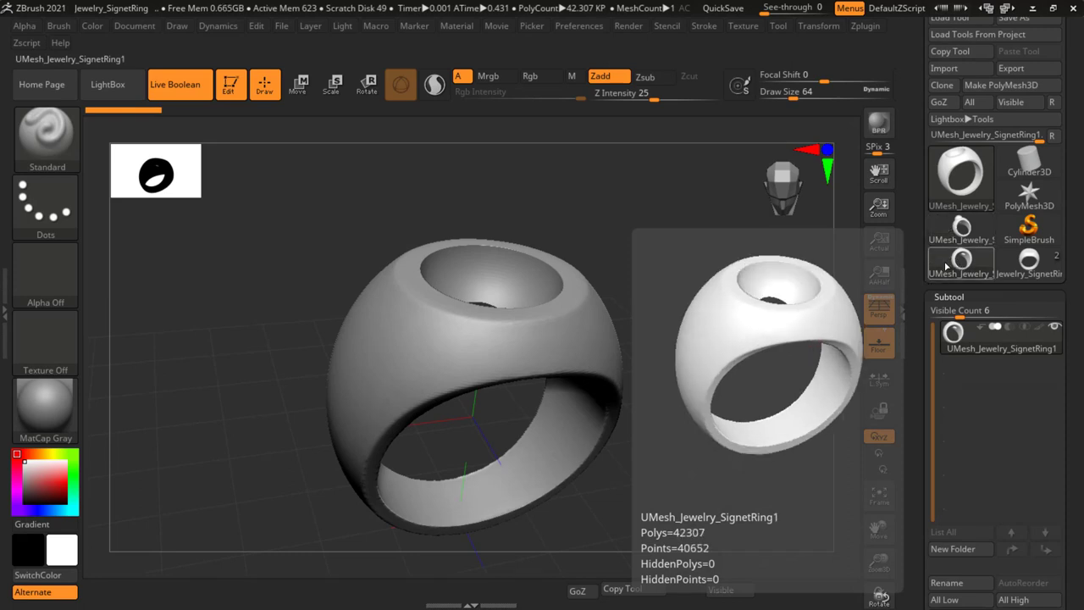
click(983, 230)
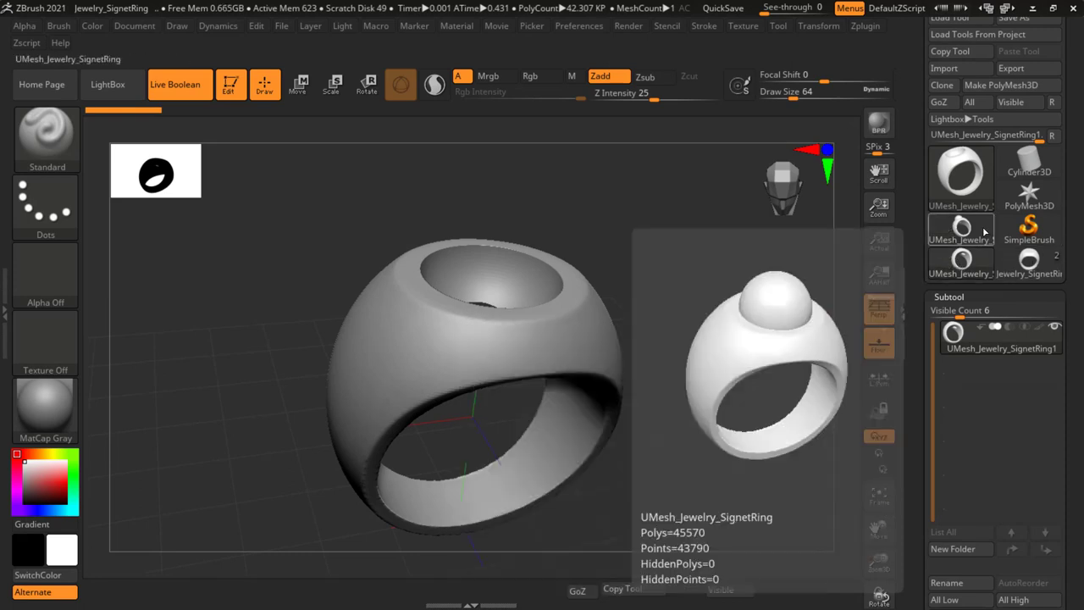
click(1025, 269)
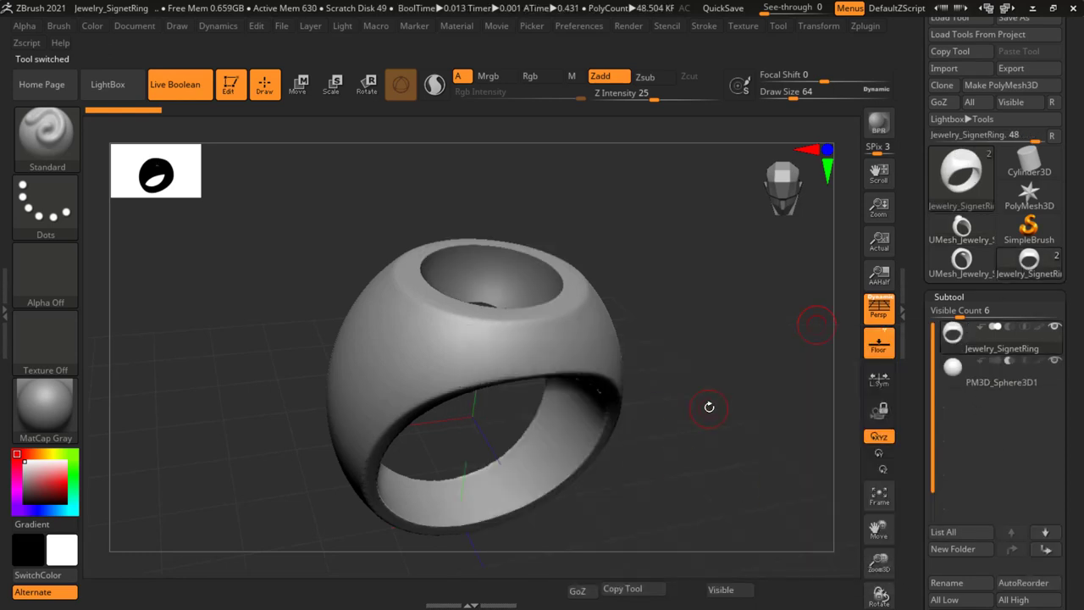
Try intersecting the sphere with the ring, then set the sphere subtool back to add
drag(709, 407, 696, 394)
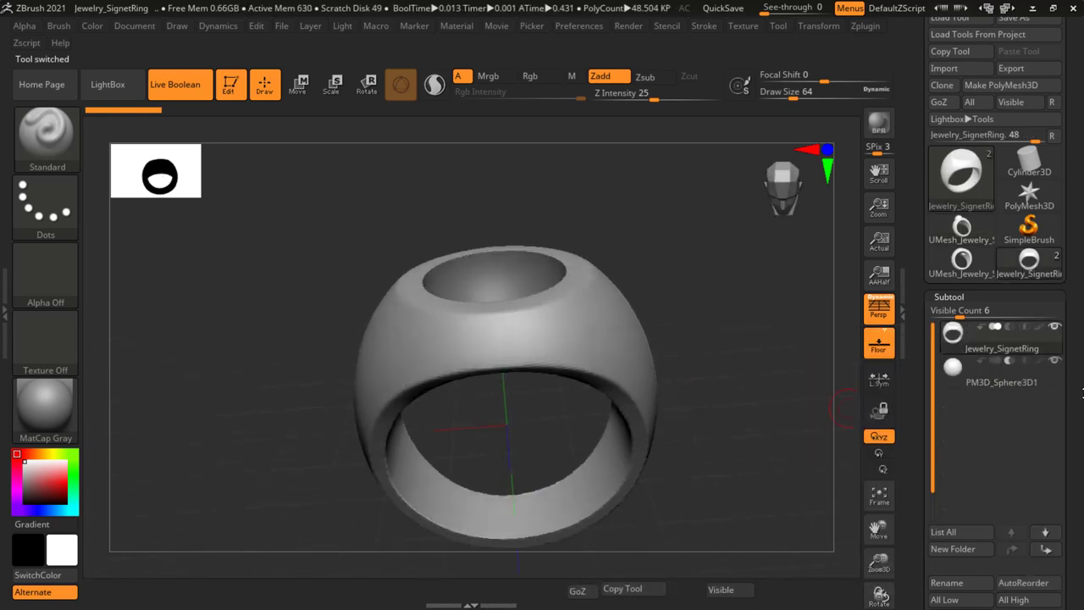
mouse_move(1000, 371)
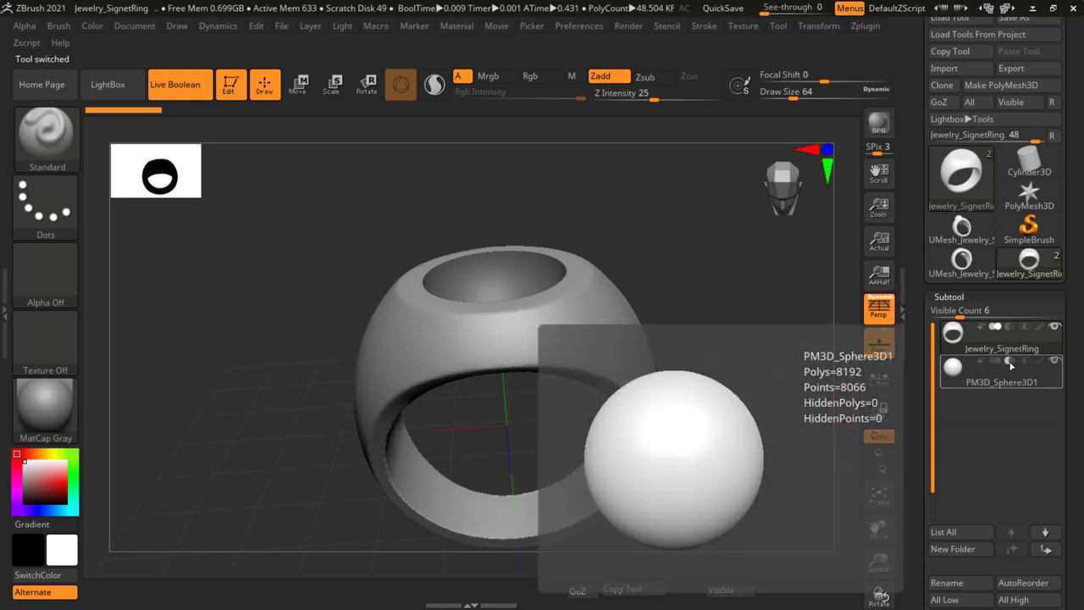
click(1027, 366)
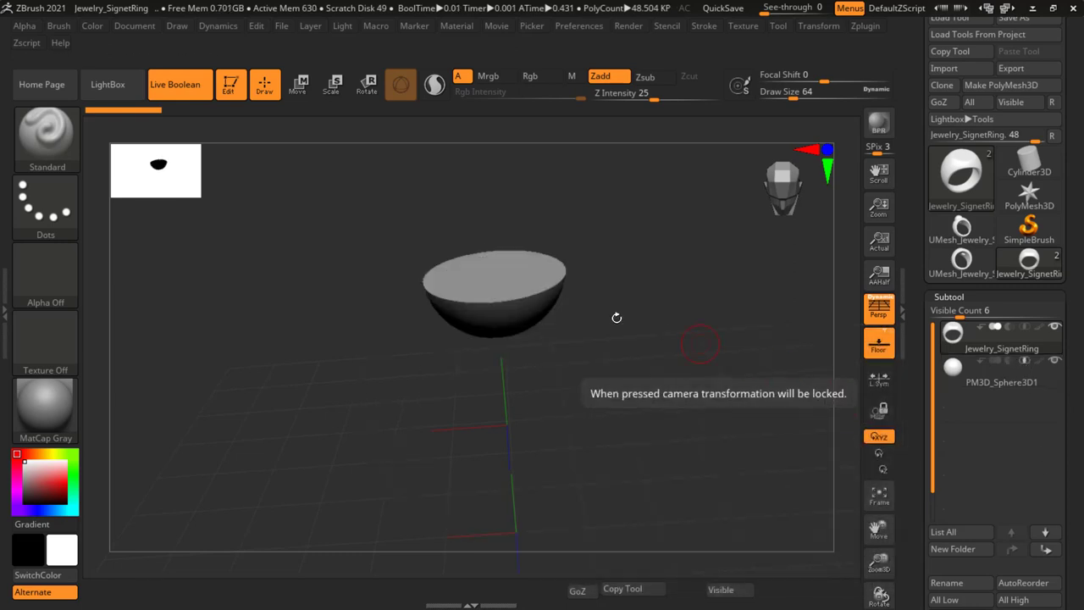
click(974, 385)
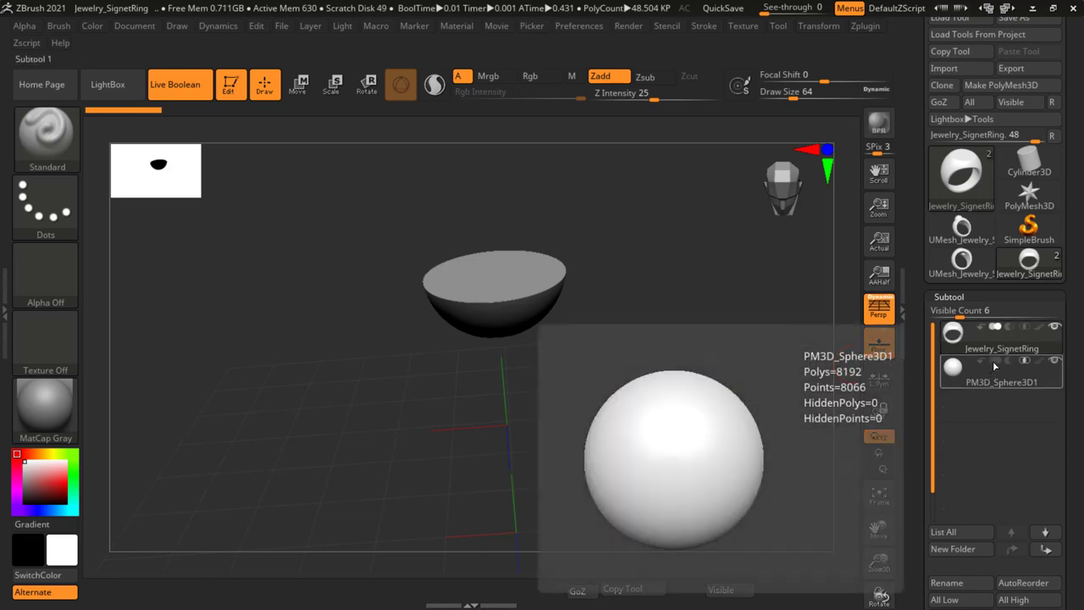
click(993, 361)
Set the sphere to intersect the ring, leaving a bowl, and inspect the result from the front
shift+drag(710, 340, 711, 343)
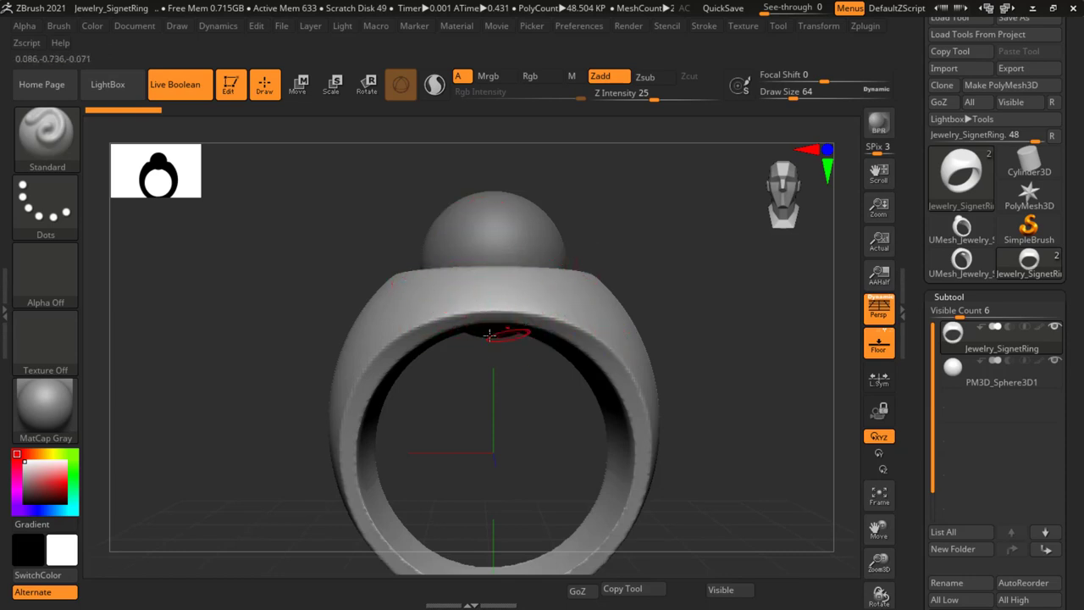
mouse_move(995, 370)
click(1025, 362)
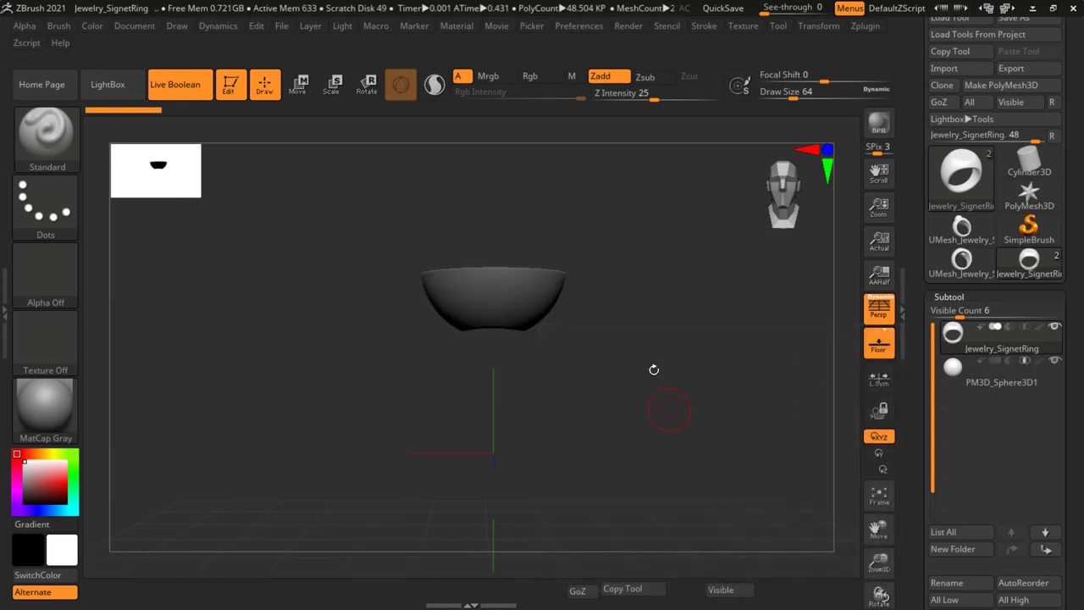
drag(612, 335, 605, 233)
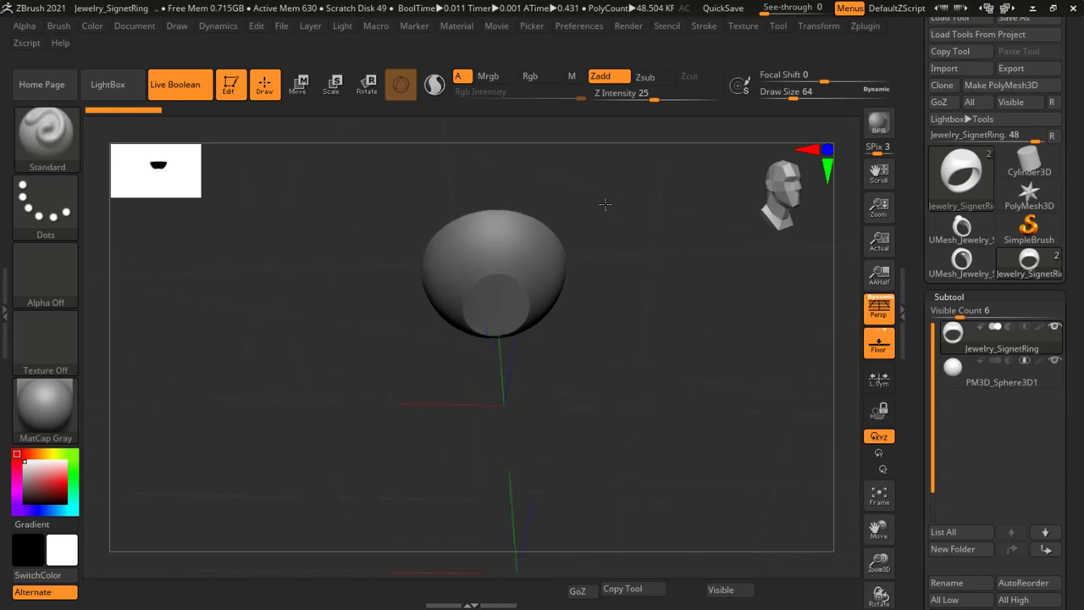
drag(605, 233, 615, 281)
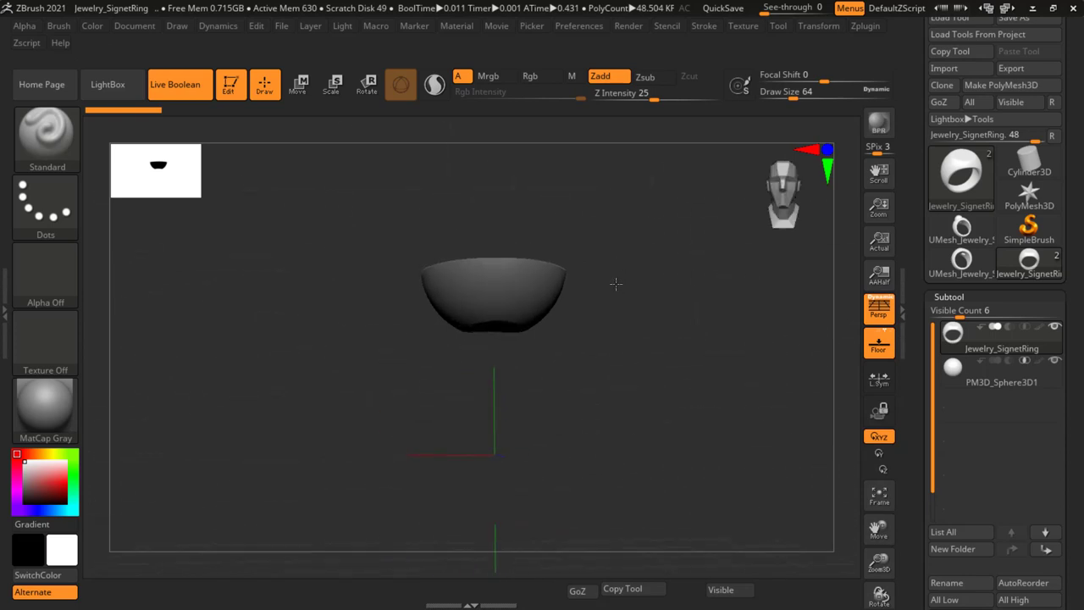
drag(1078, 445, 1076, 339)
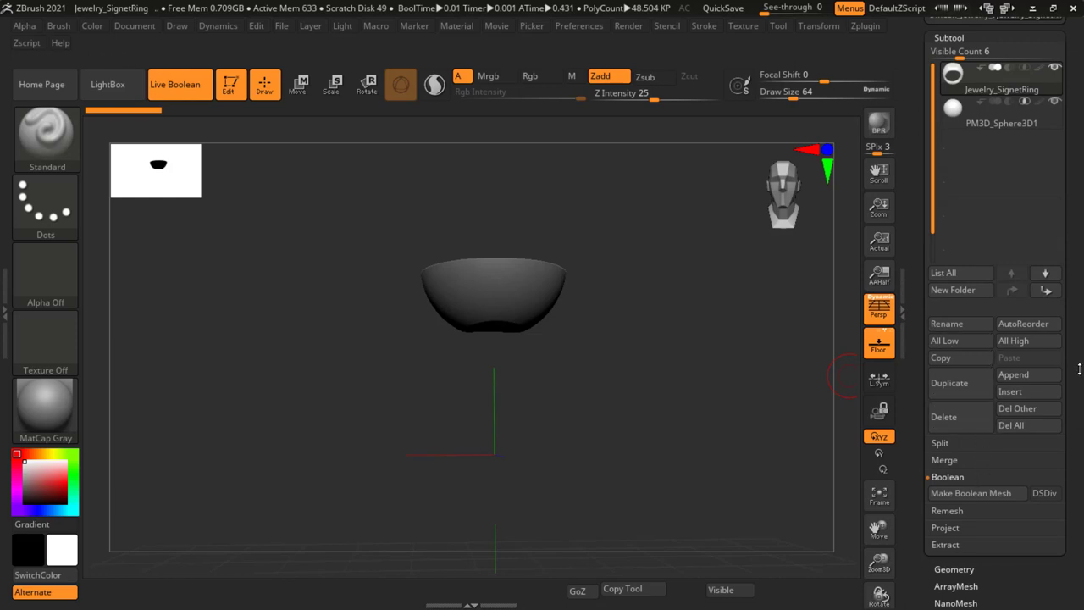
Make a Boolean Mesh of the bowl, frame the new tool, and switch Live Boolean off
drag(1079, 369, 1078, 275)
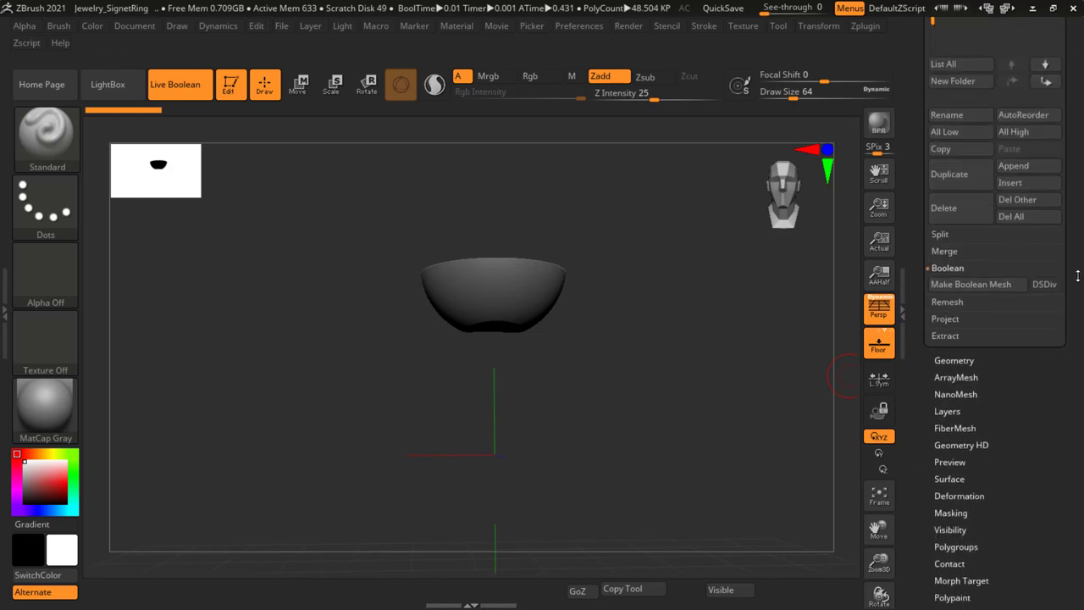
click(983, 284)
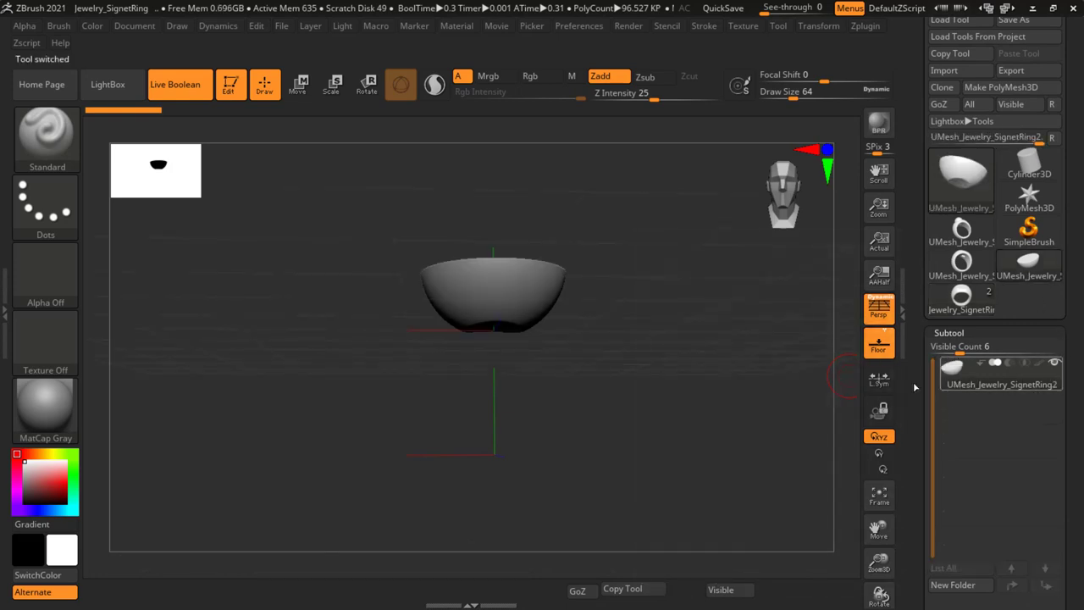
drag(582, 294, 593, 318)
key(f)
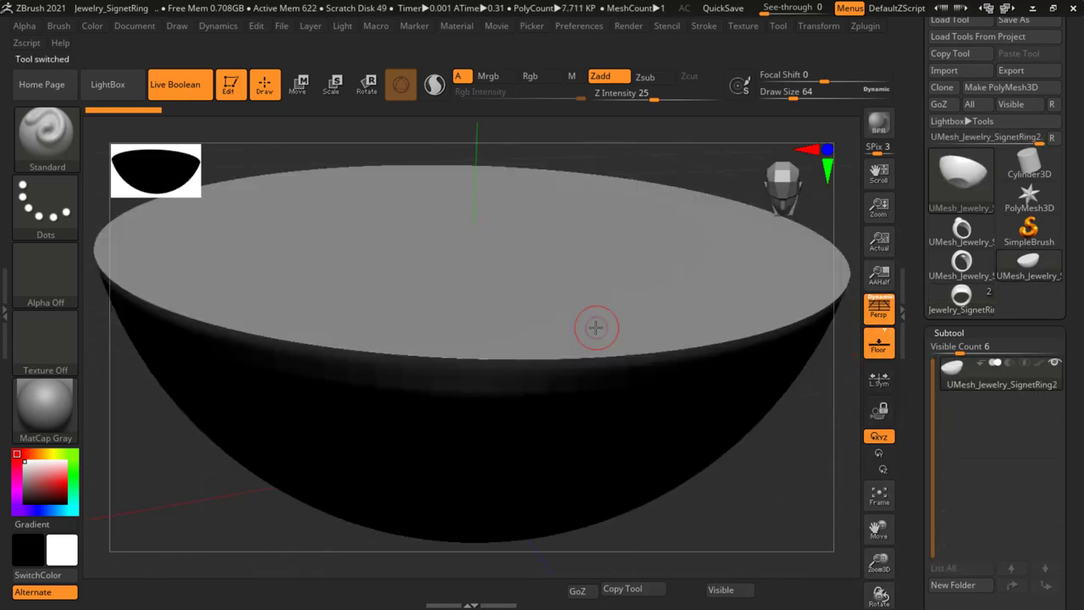
drag(668, 340, 533, 300)
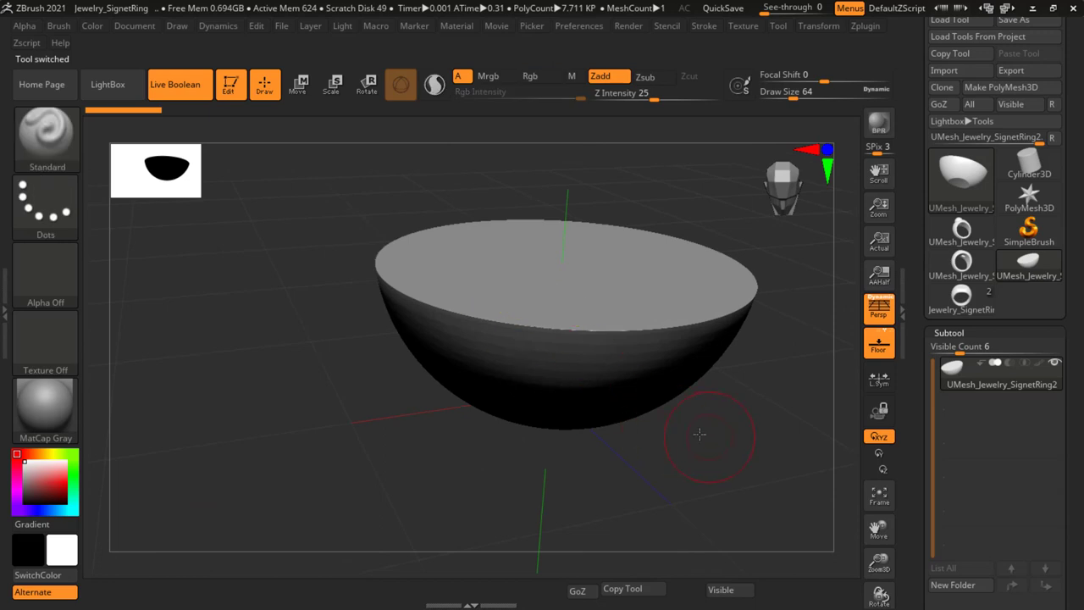
alt+drag(627, 423, 339, 200)
click(183, 92)
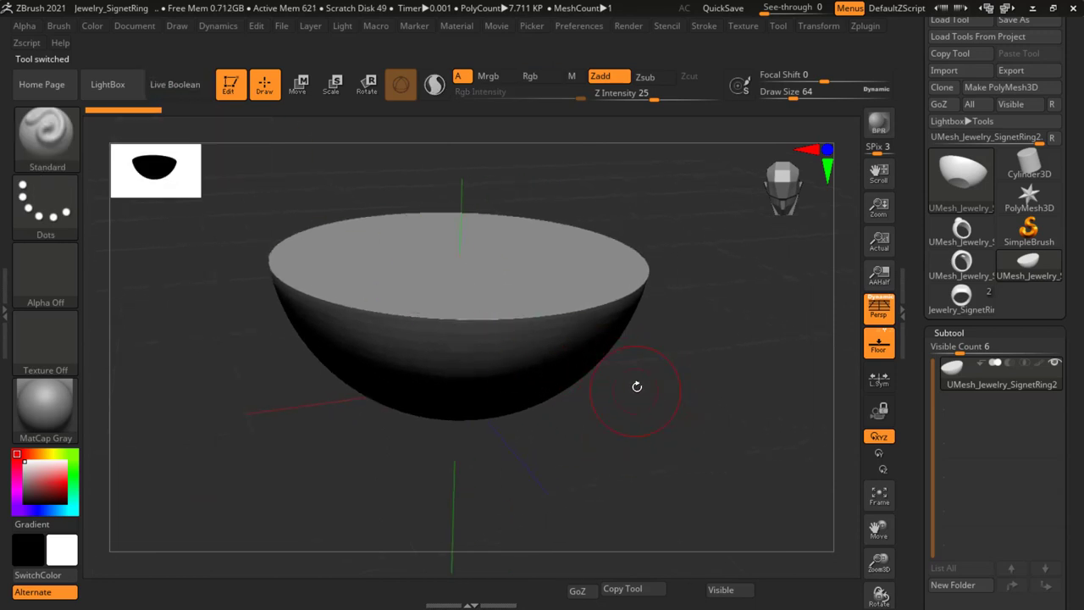
Review the baked union ring mesh, framing and rotating it to a front view
click(962, 260)
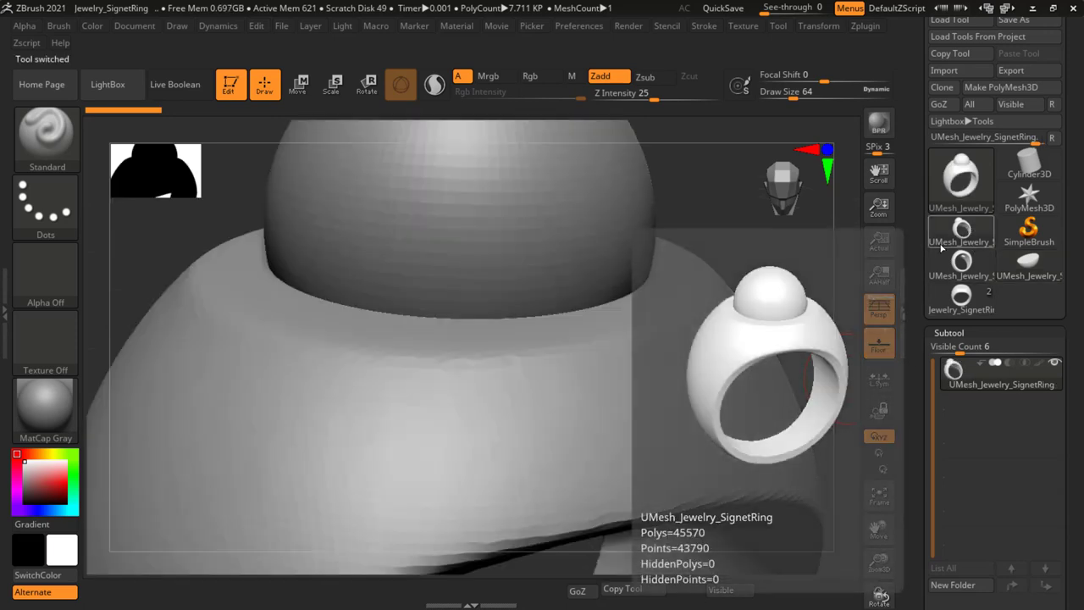
key(f)
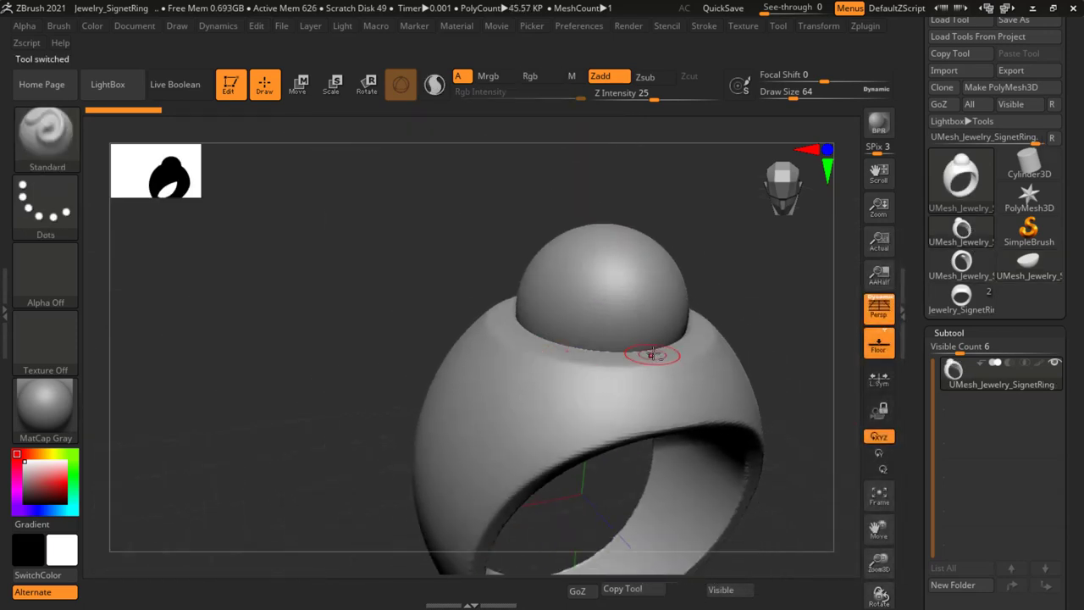
drag(729, 396, 858, 439)
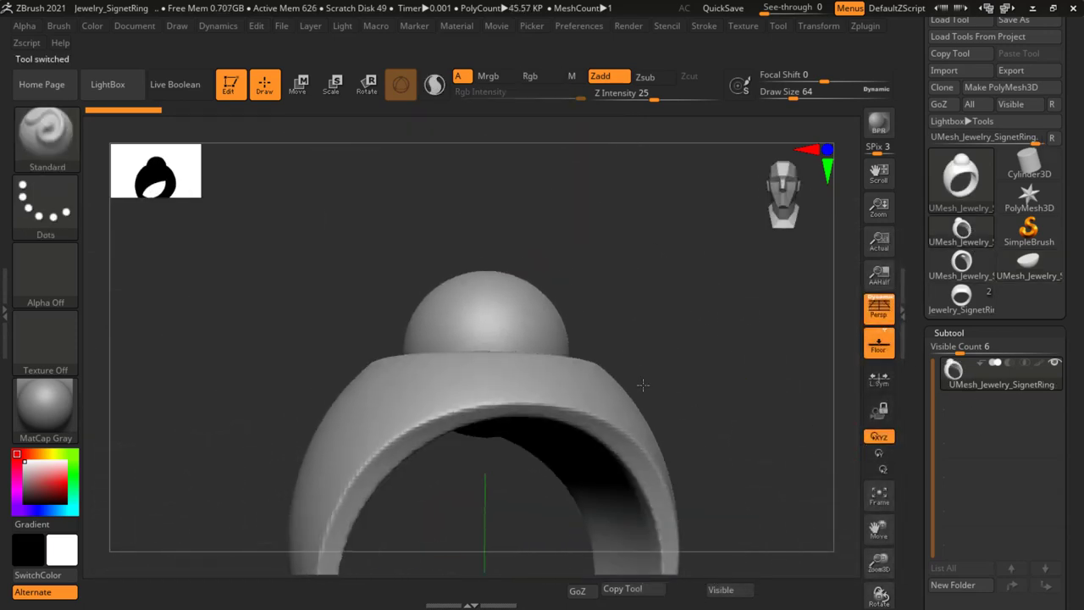
drag(644, 453, 635, 412)
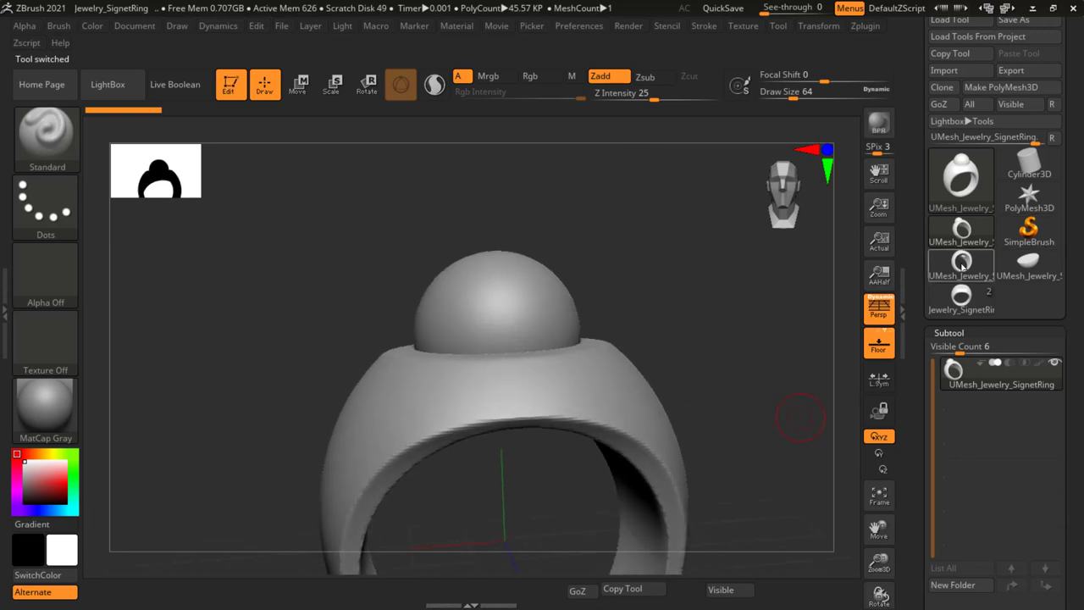
Review the baked subtraction ring mesh from above and front, then reselect the domed ring
click(961, 265)
drag(652, 254, 654, 353)
drag(725, 392, 694, 286)
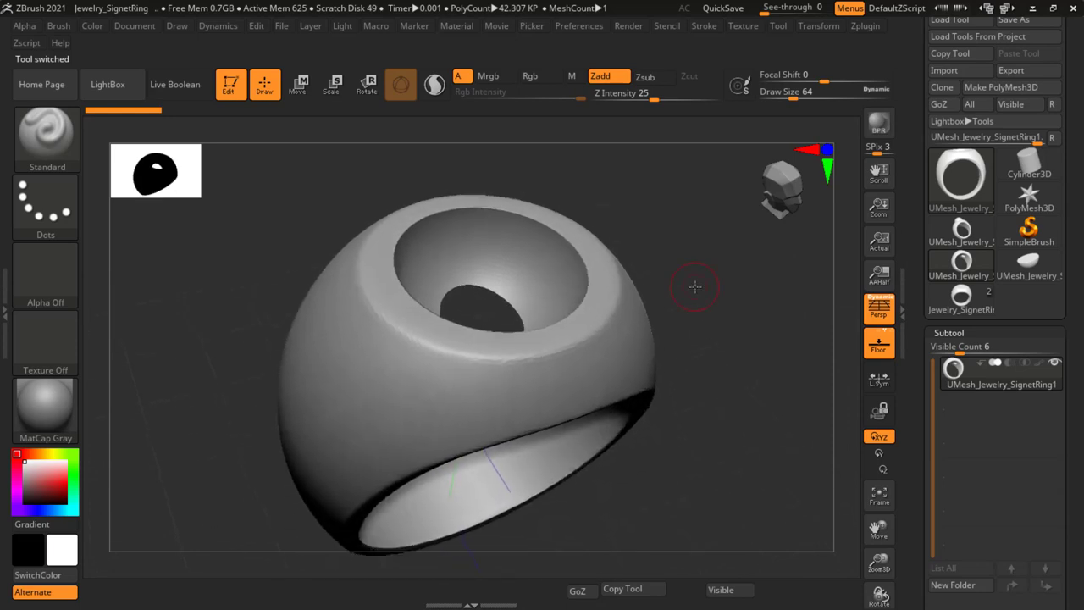
drag(731, 366, 813, 334)
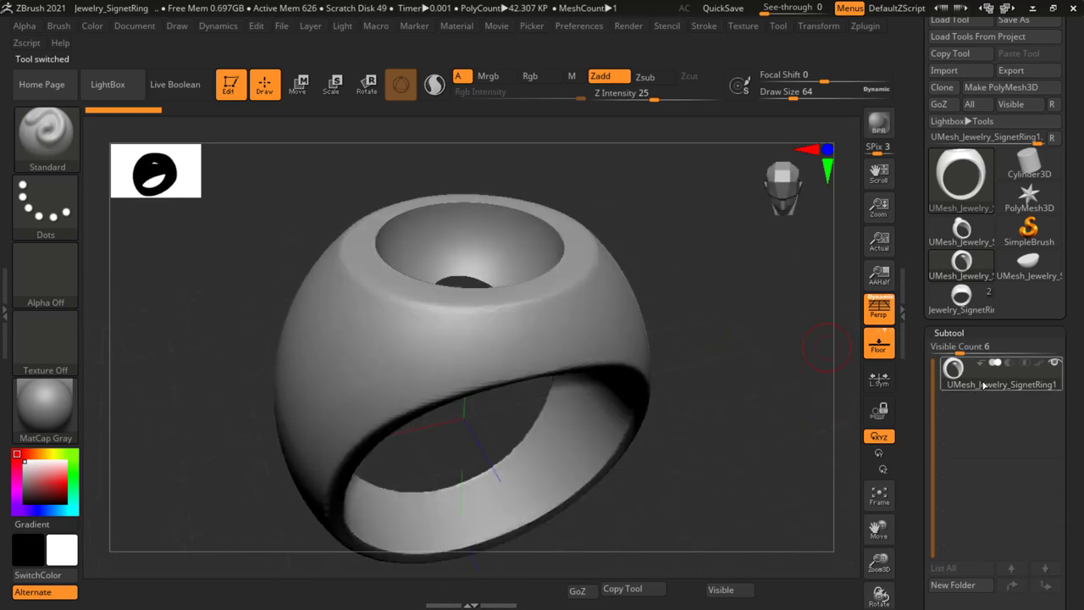
click(962, 232)
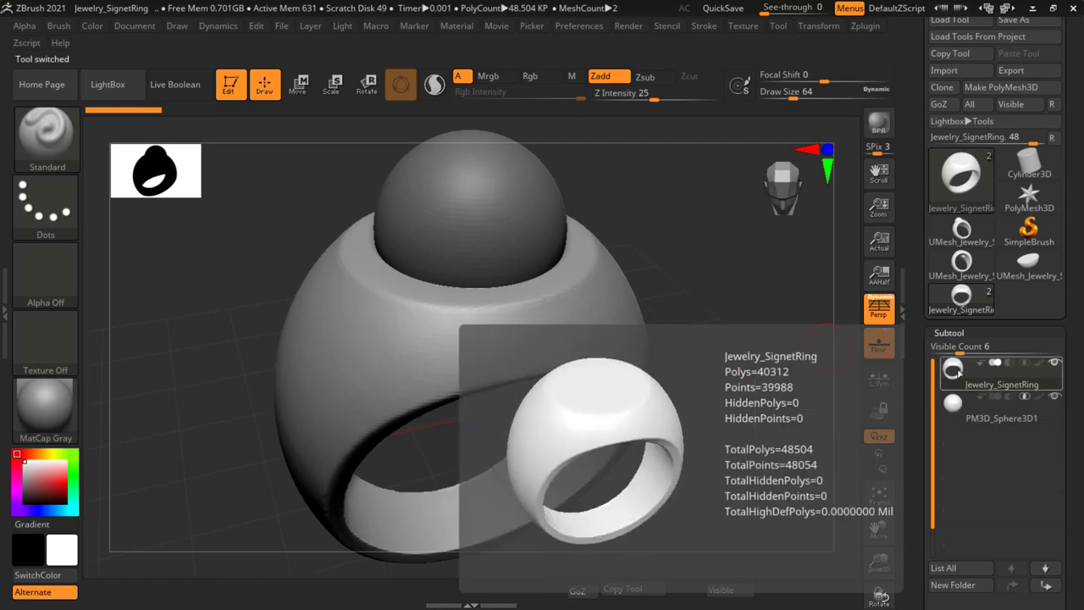
mouse_move(1002, 373)
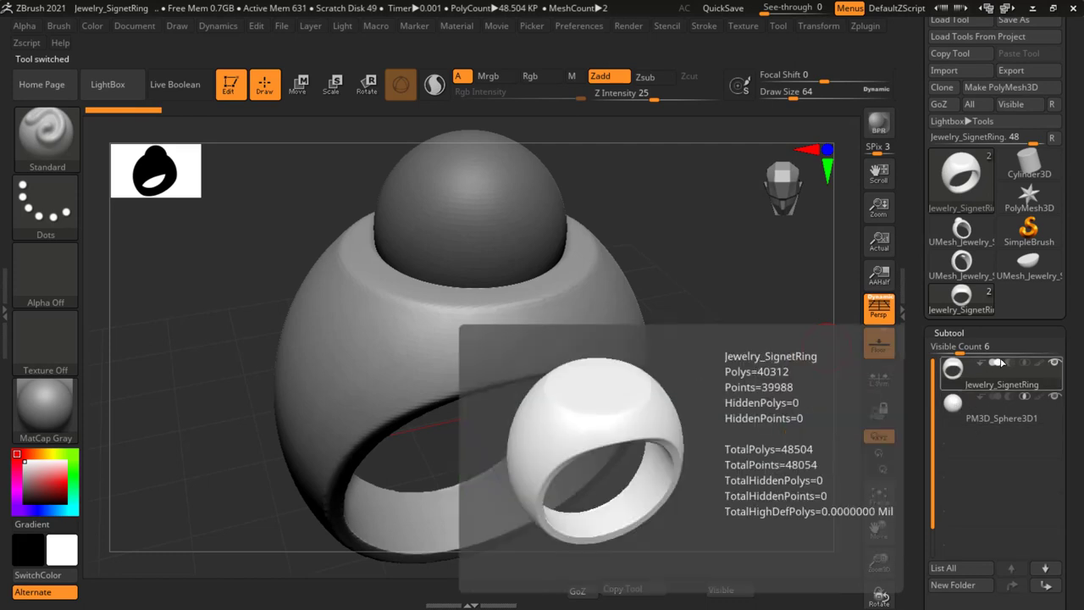
click(961, 261)
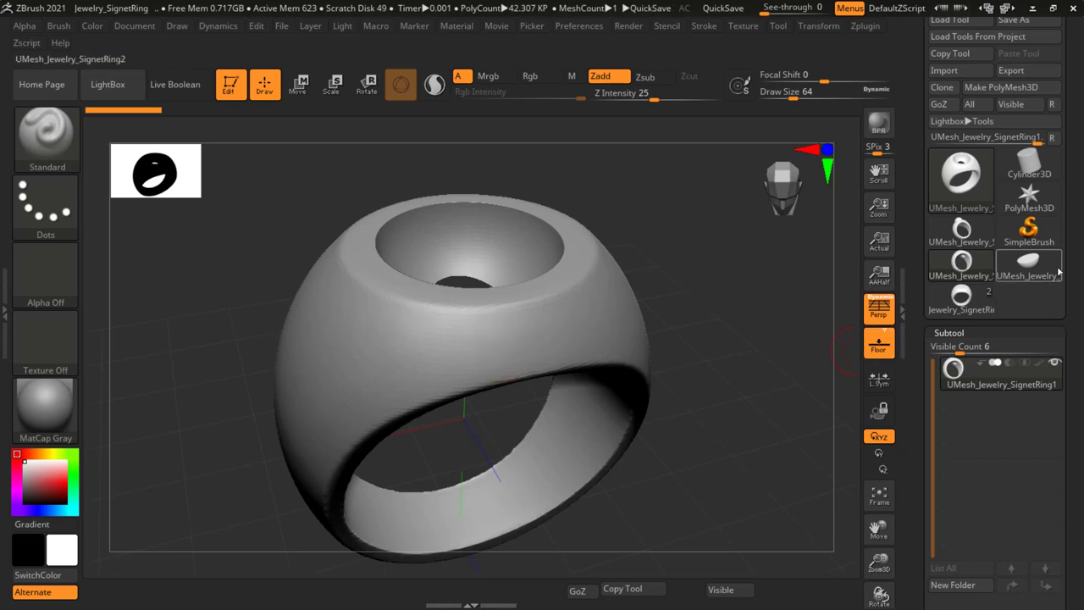
click(1025, 269)
mouse_move(695, 356)
mouse_down()
mouse_move(659, 393)
mouse_move(669, 373)
mouse_up()
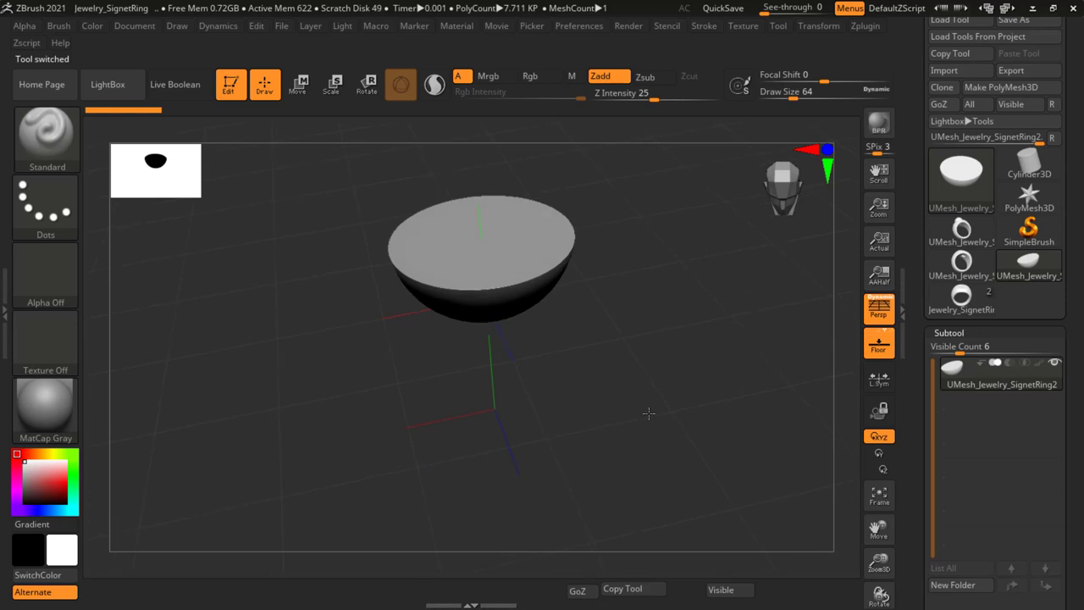
click(964, 295)
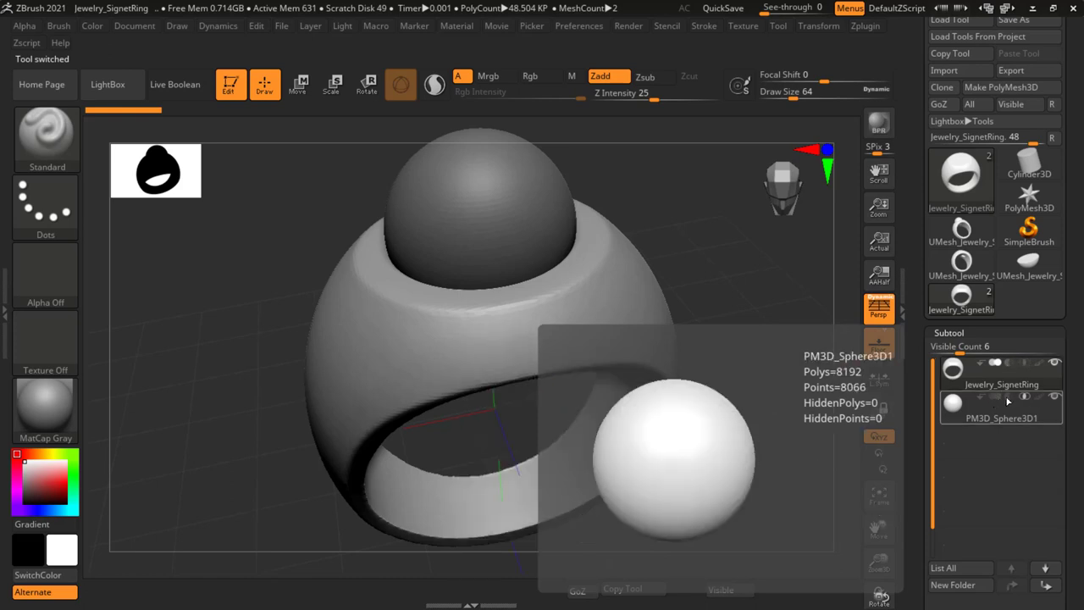
scroll(1004, 416, down, 1)
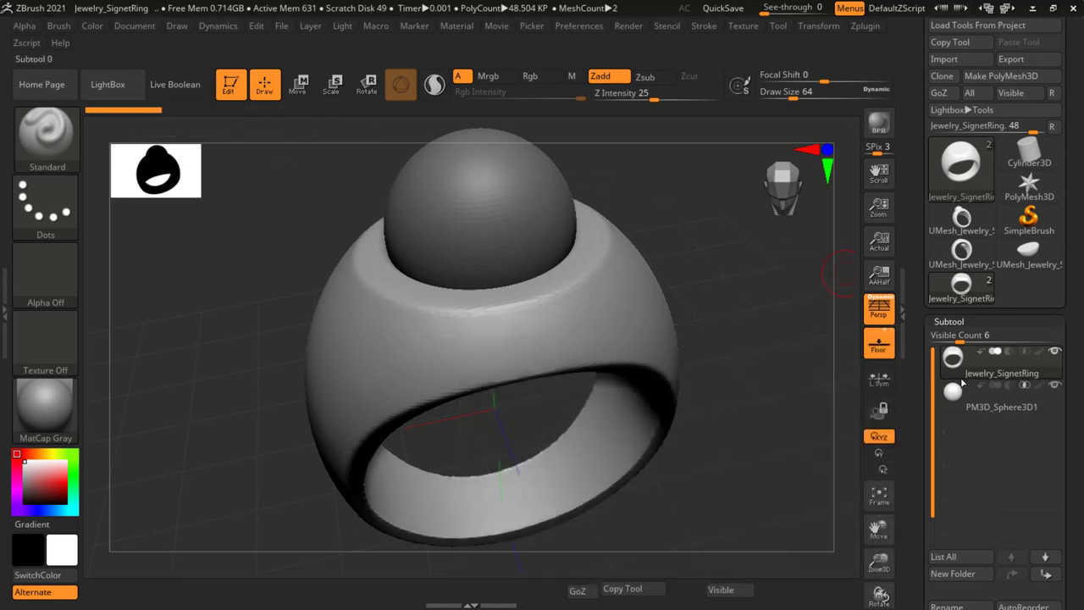
drag(1071, 411, 1073, 274)
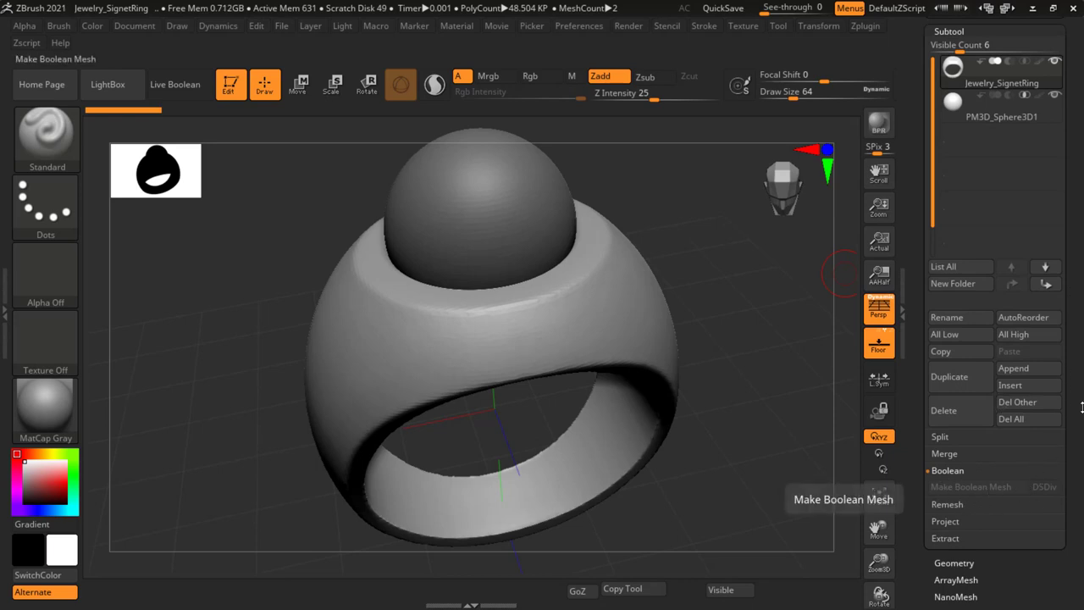
Re-examine UMesh_Jewelry_SignetRing1's top hole, then minimize ZBrush to the desktop
scroll(1051, 324, up, 5)
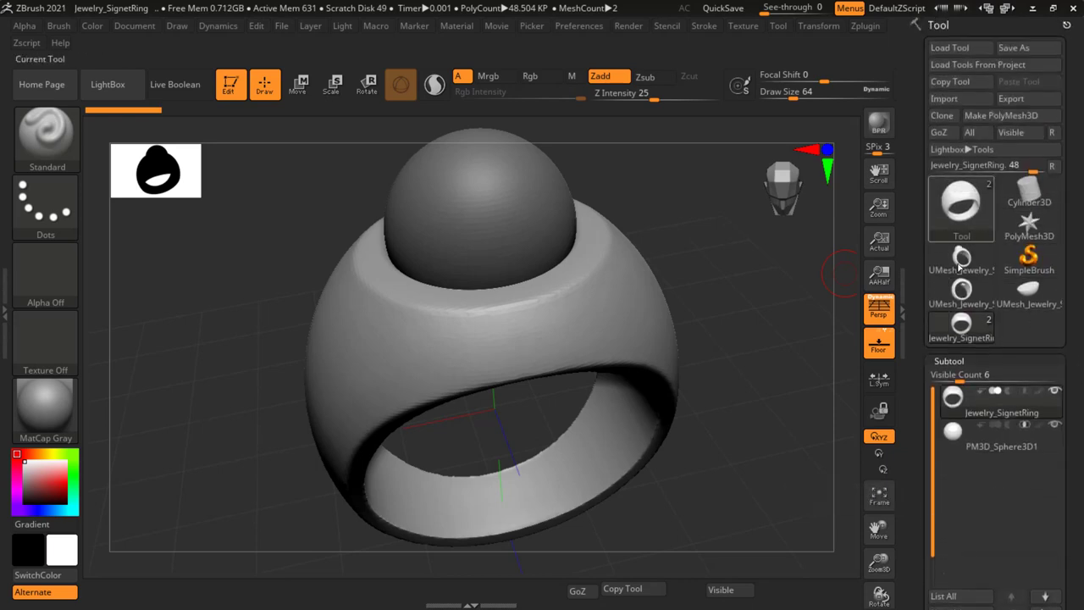
click(964, 289)
mouse_move(962, 324)
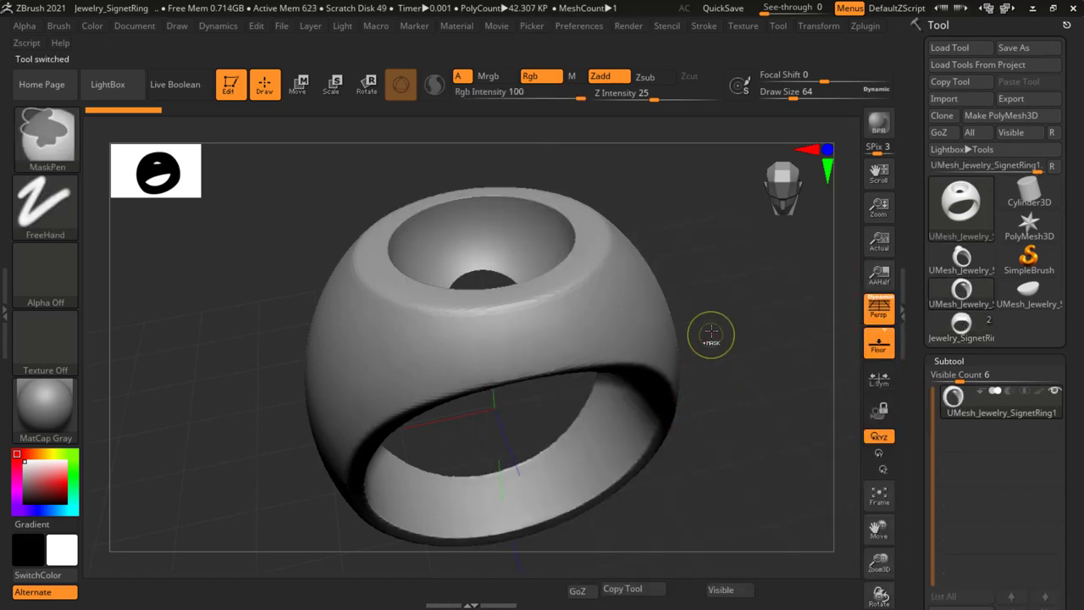
scroll(691, 343, down, 3)
mouse_move(679, 386)
mouse_down()
mouse_move(690, 338)
mouse_move(656, 344)
mouse_move(666, 343)
mouse_up()
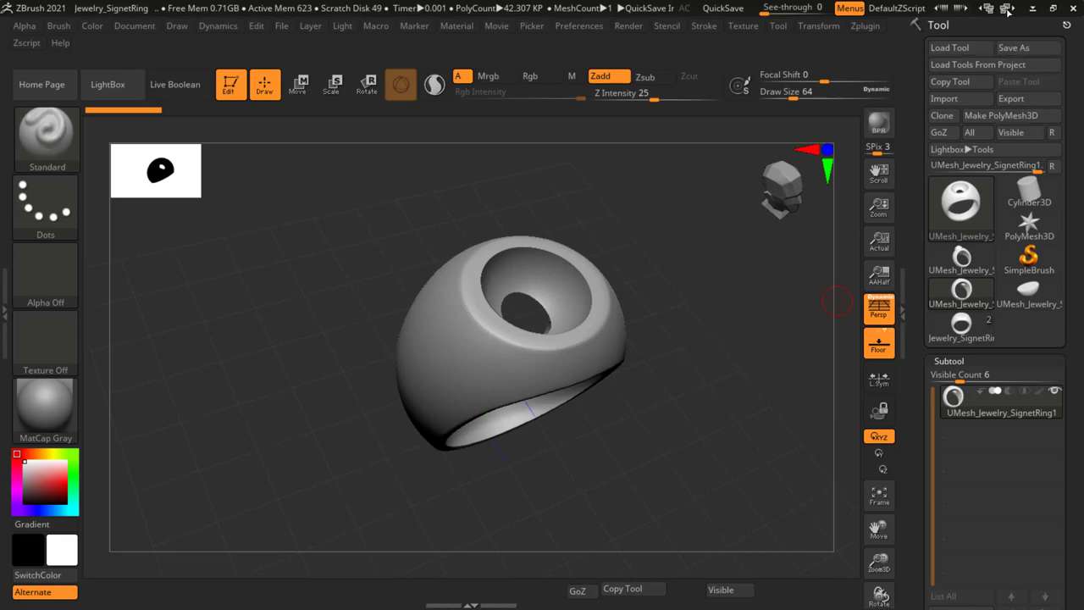
click(1033, 8)
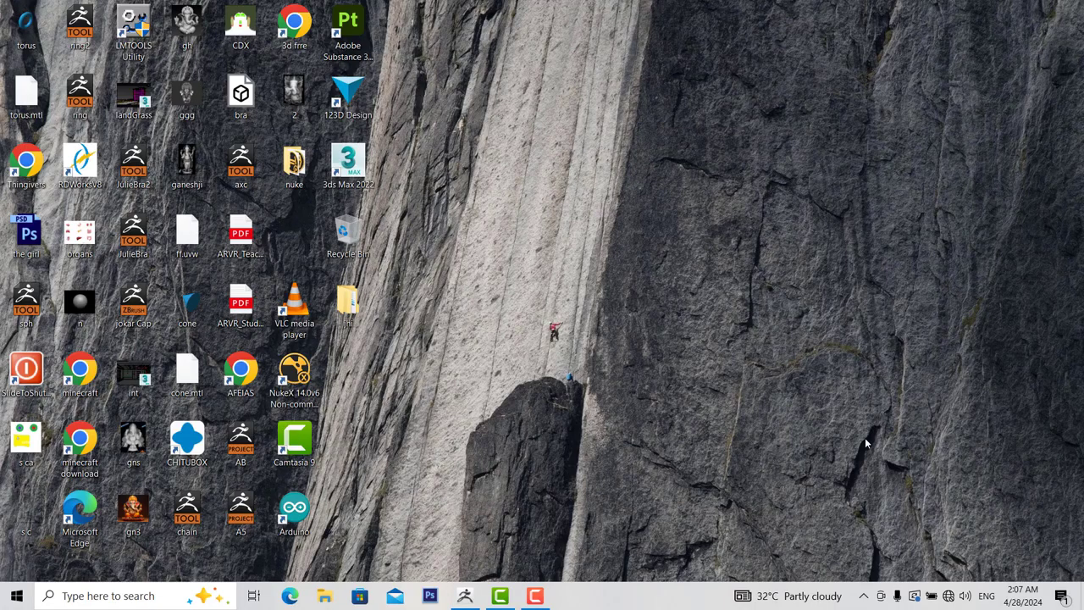